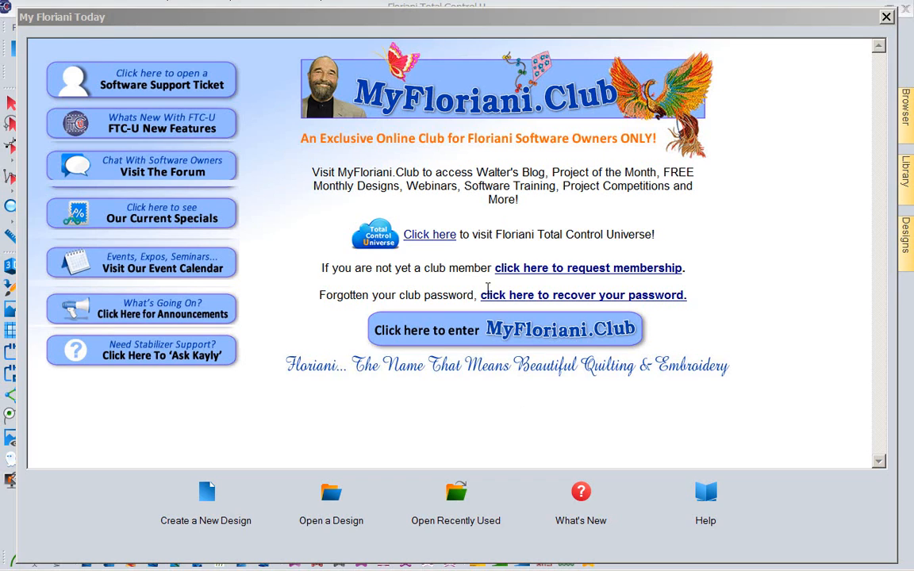
# Enter MyFloriani.Club from the My Floriani Today window and sign in with the prefilled account details
pyautogui.click(524, 336)
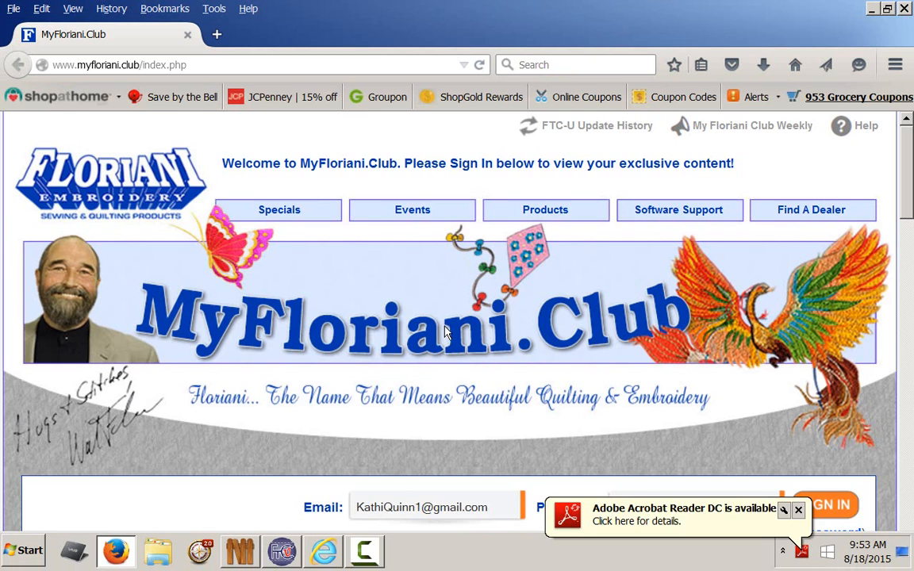
pyautogui.scroll(-1, 360, 500)
pyautogui.scroll(-3, 360, 500)
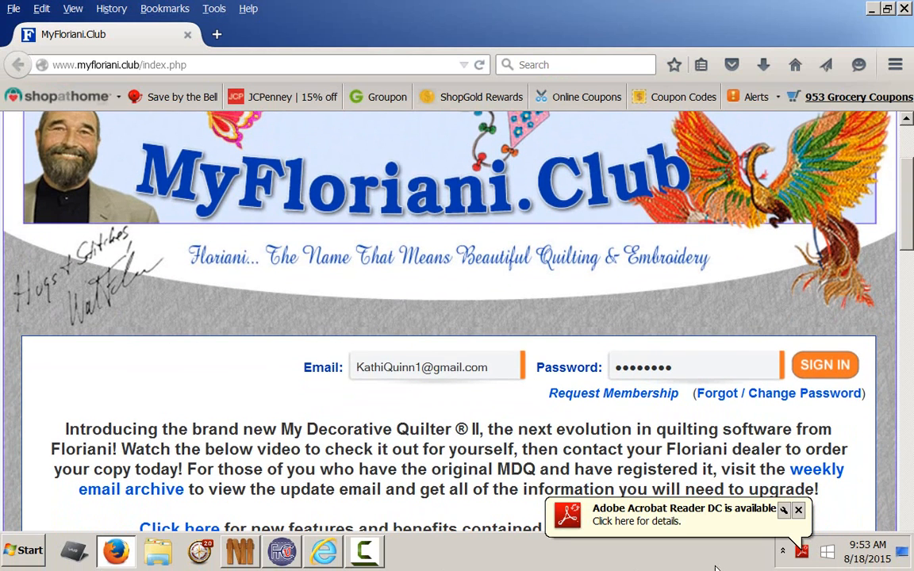
pyautogui.click(798, 510)
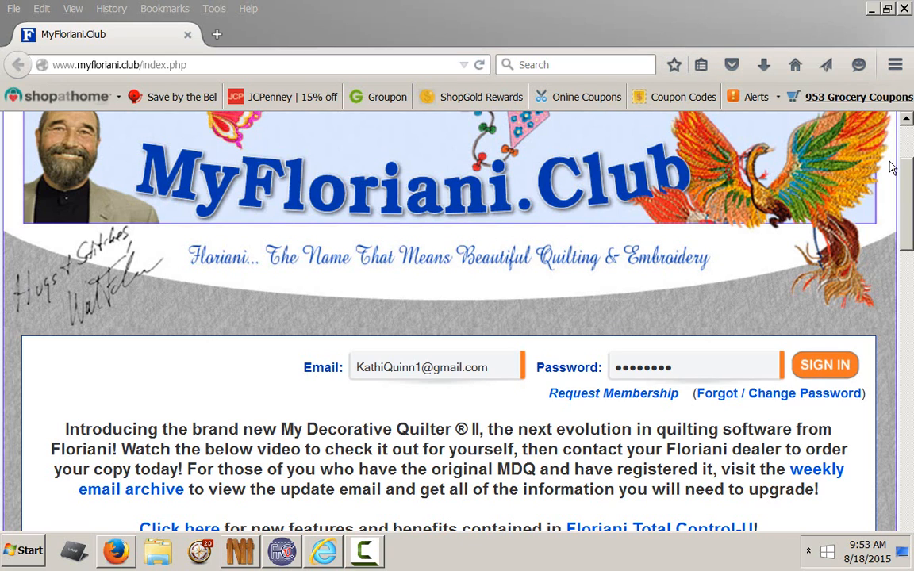
pyautogui.click(819, 175)
pyautogui.moveTo(908, 192)
pyautogui.mouseDown()
pyautogui.moveTo(909, 519)
pyautogui.moveTo(910, 211)
pyautogui.mouseUp()
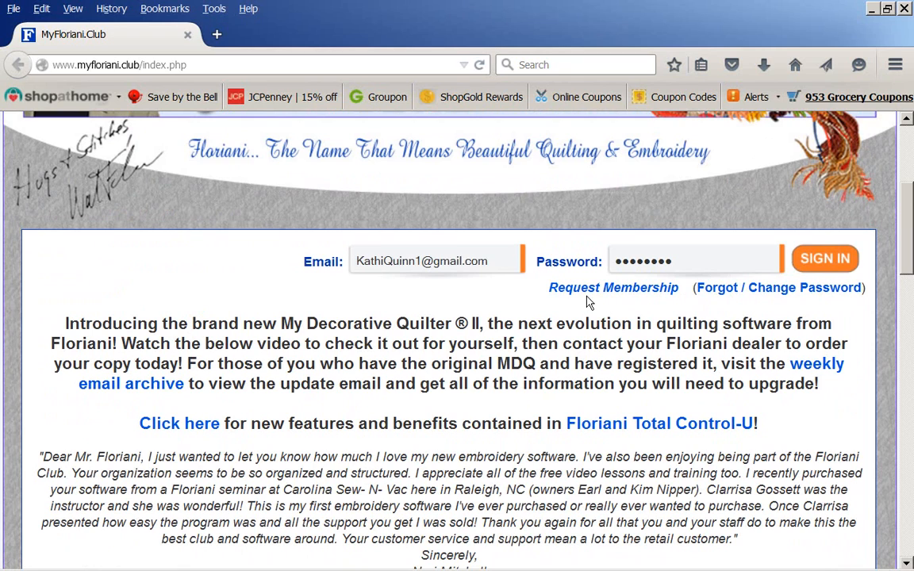
pyautogui.click(817, 260)
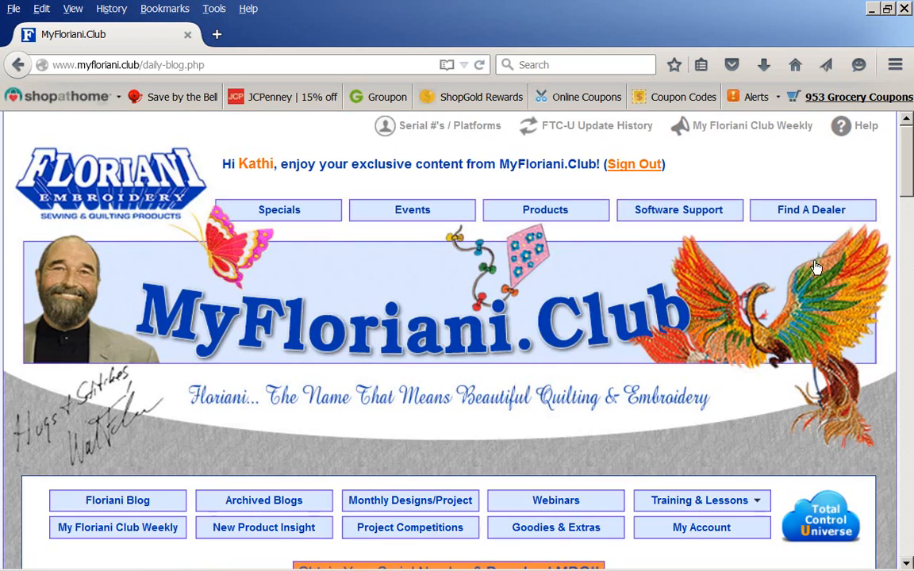
# Open the Total Control Universe page from the club's member area
pyautogui.scroll(-3, 566, 335)
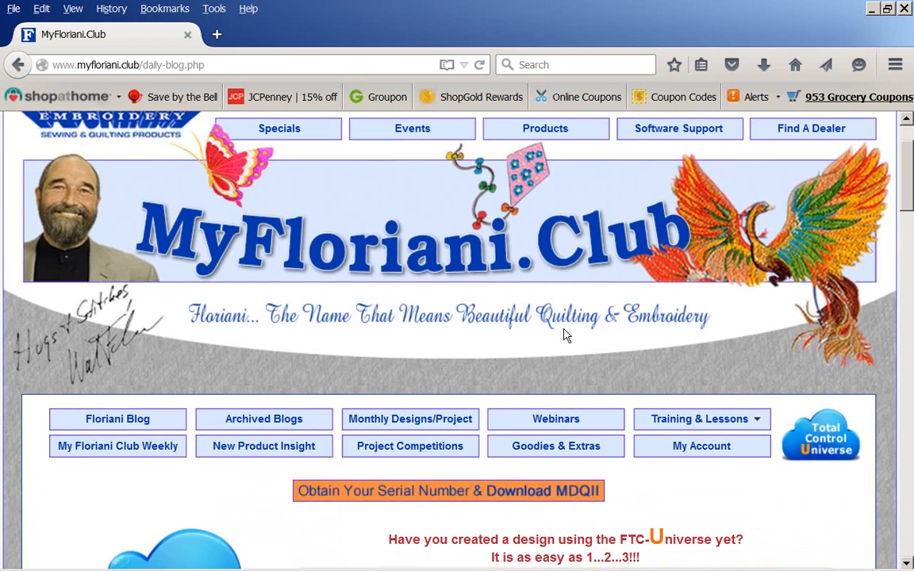
pyautogui.scroll(-2, 566, 335)
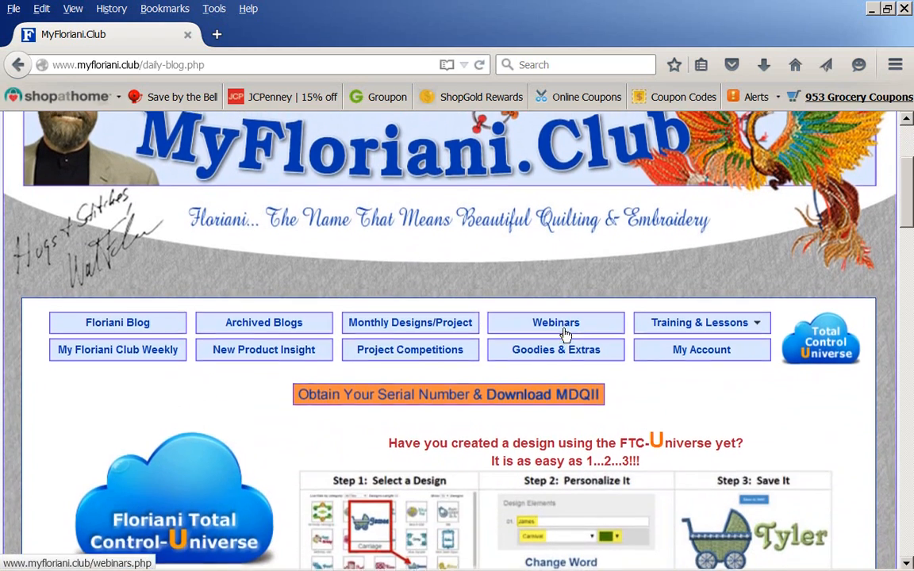
pyautogui.scroll(3, 566, 334)
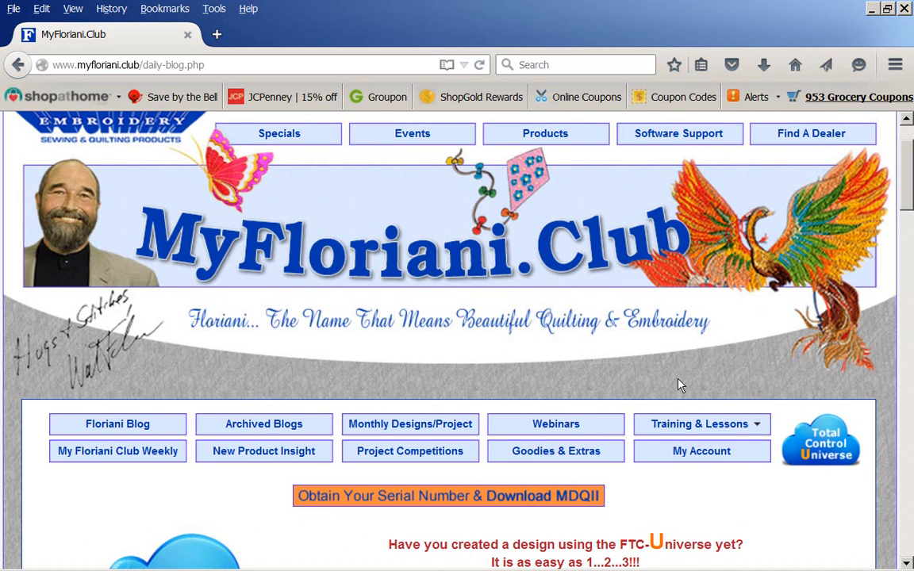
pyautogui.scroll(-2, 678, 384)
pyautogui.scroll(-1, 678, 384)
pyautogui.scroll(-4, 678, 384)
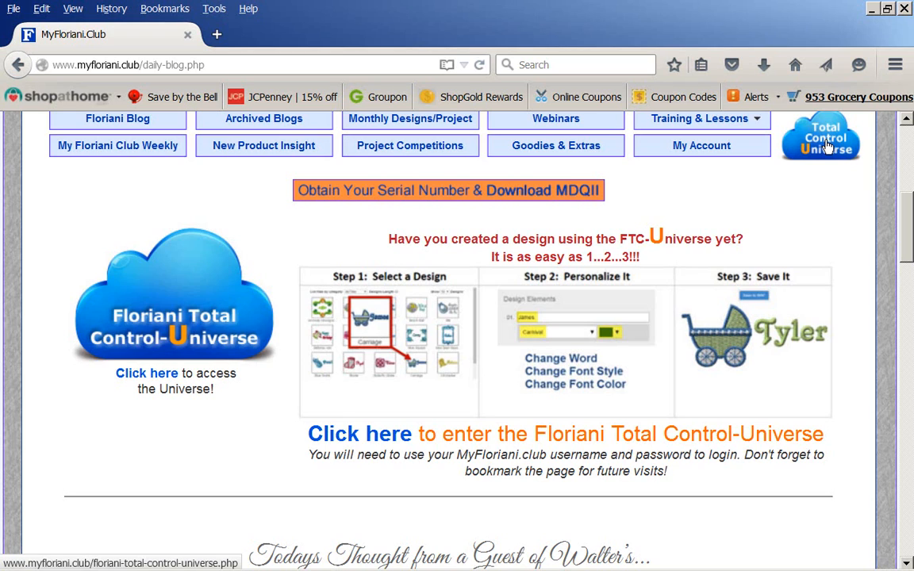
pyautogui.moveTo(824, 157); pyautogui.dragTo(823, 153)
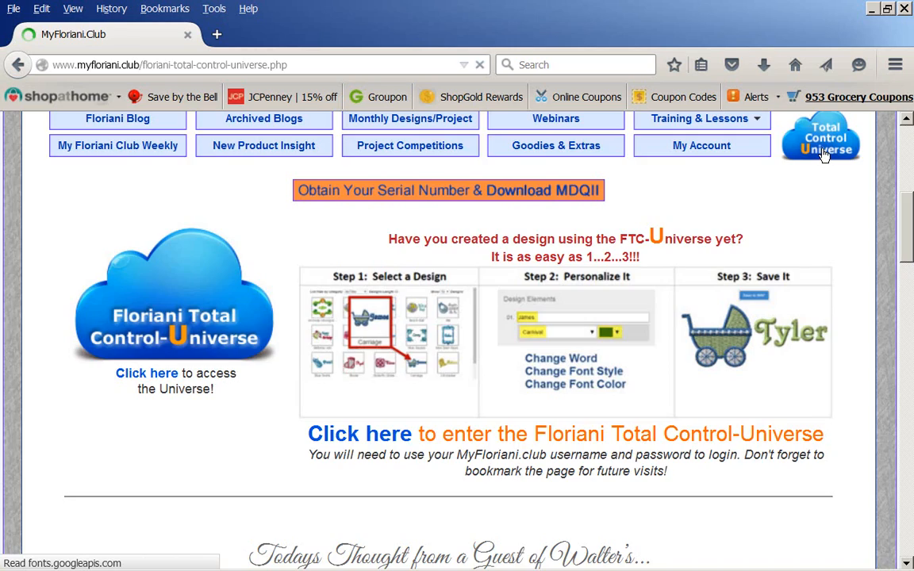
# Enter the Floriani Total Control-Universe and log in with the prefilled club account details
pyautogui.scroll(-3, 677, 408)
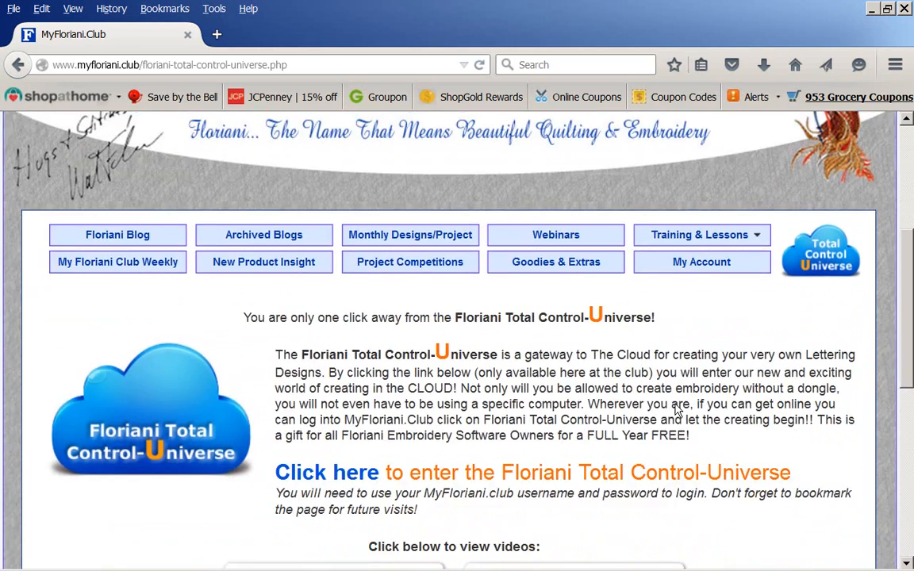
pyautogui.scroll(-3, 676, 408)
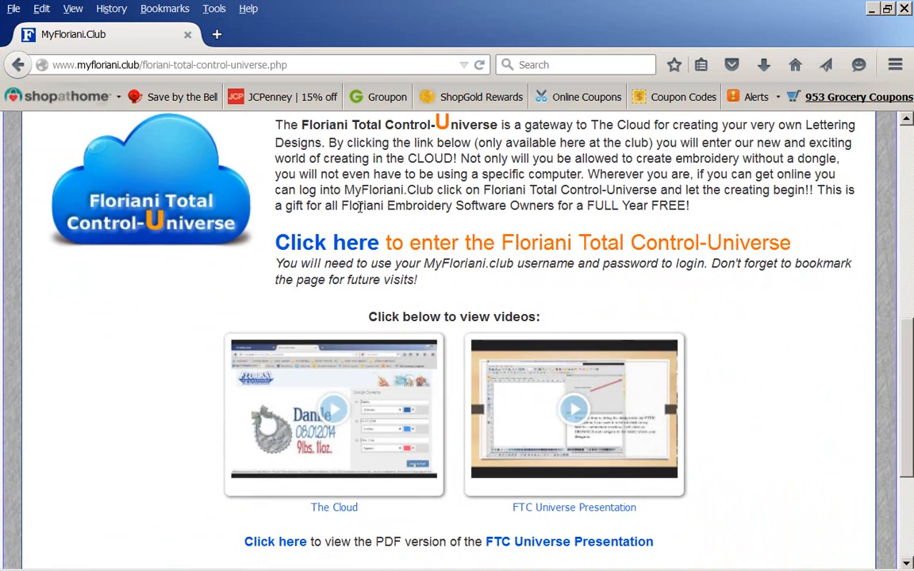
pyautogui.click(345, 249)
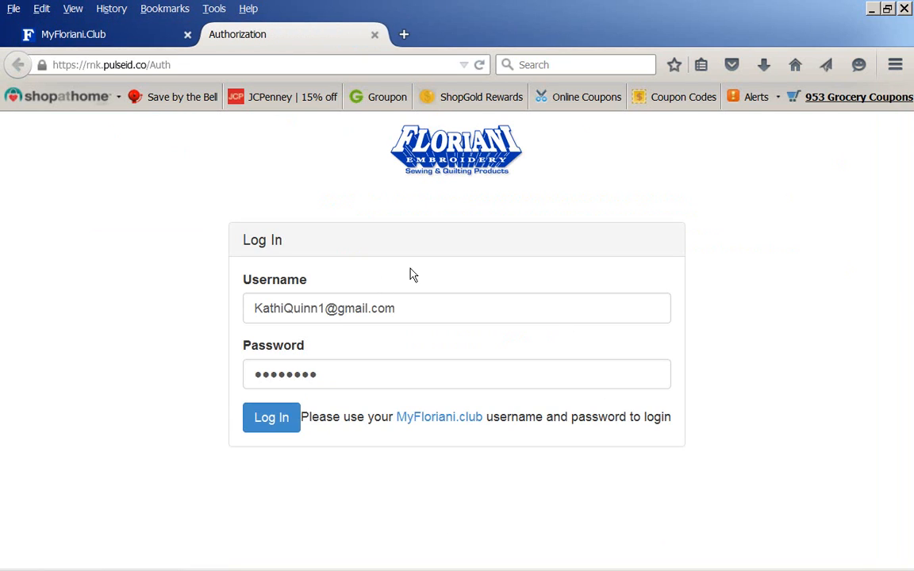
pyautogui.click(270, 429)
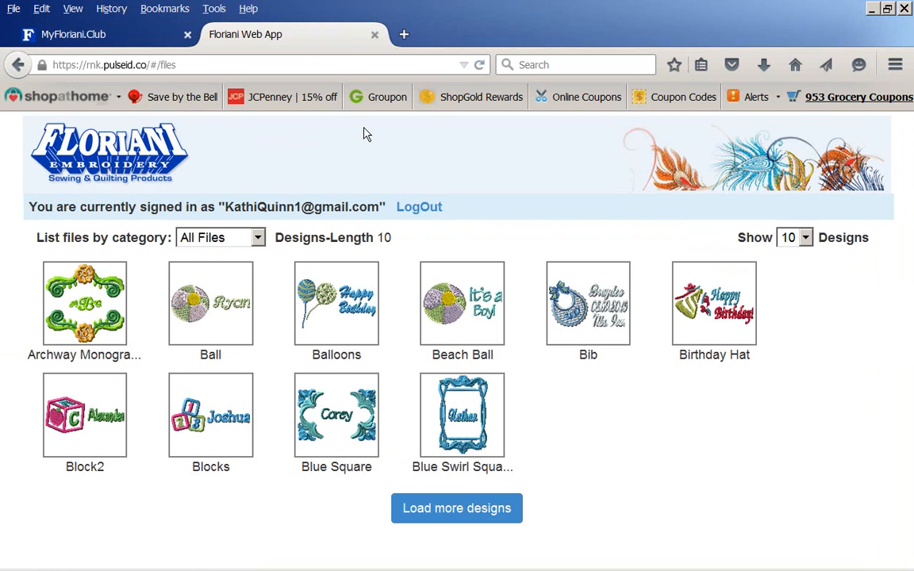
# List the designs in the New category and open the High Heel 8X12 design
pyautogui.click(259, 239)
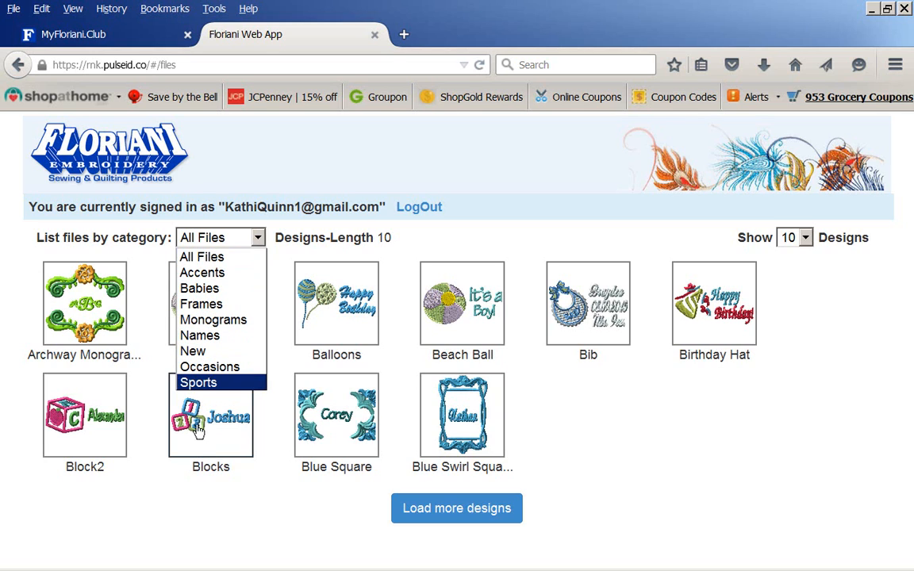
pyautogui.click(201, 352)
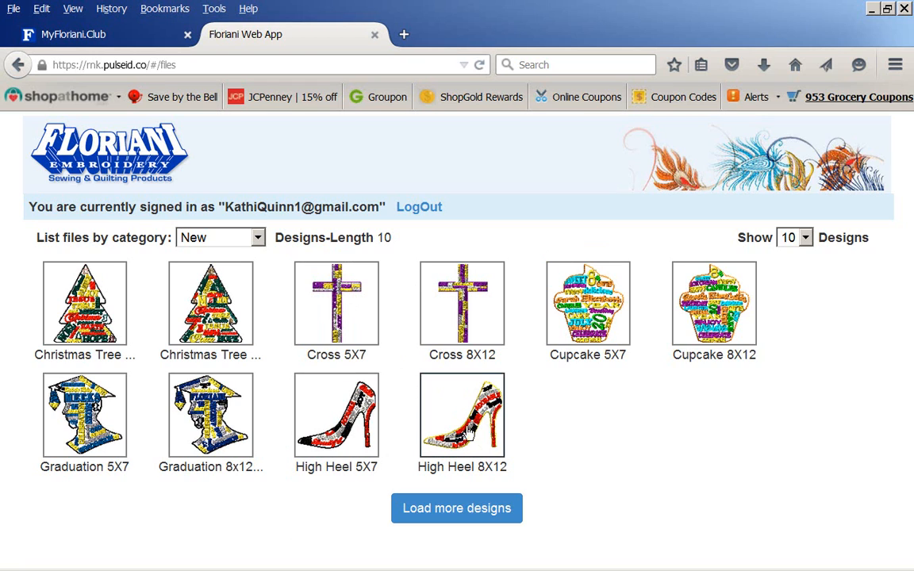
pyautogui.click(458, 435)
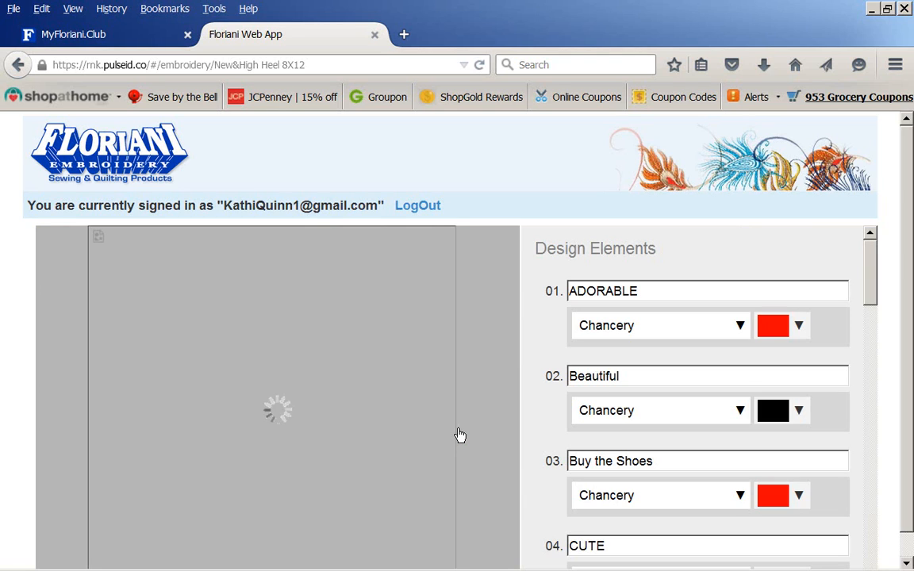
# Replace the text of design element 03, "Buy the Shoes", with "Try the Shoes"
pyautogui.scroll(-1, 458, 434)
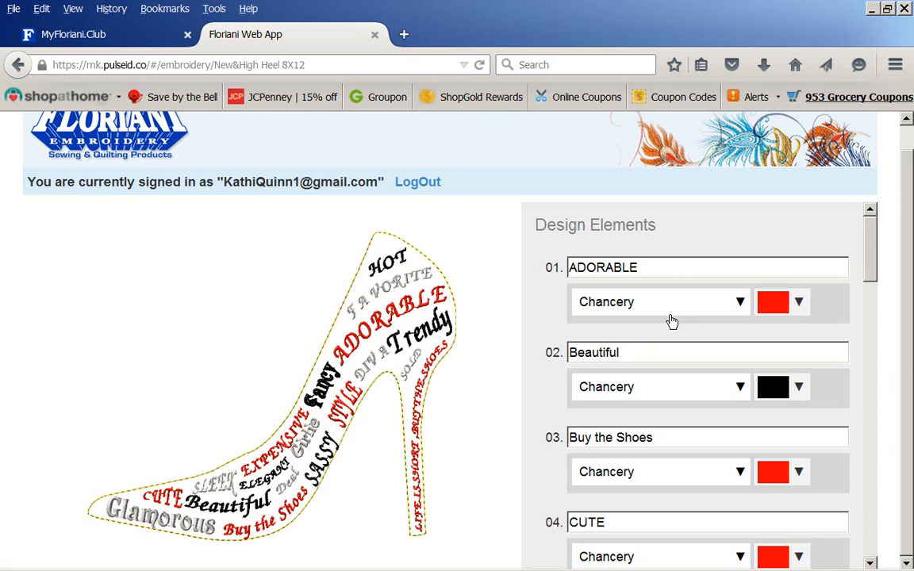
pyautogui.scroll(-1, 671, 319)
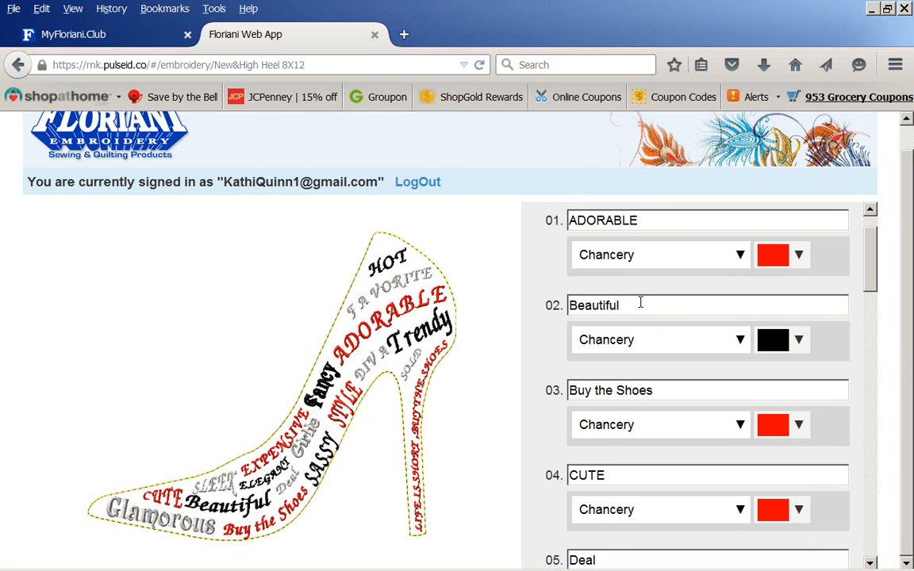
pyautogui.scroll(-1, 699, 380)
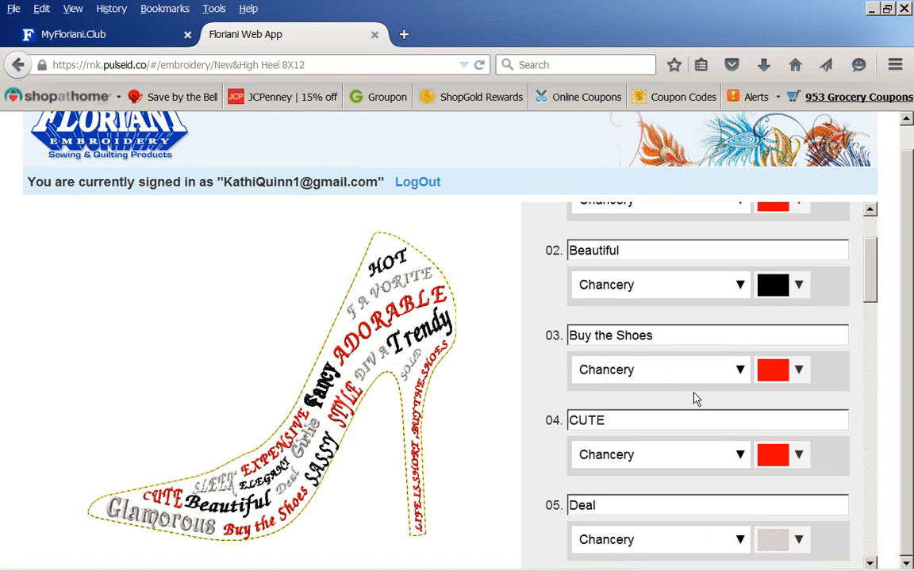
pyautogui.click(670, 336)
pyautogui.press('BackSpace')
pyautogui.press('BackSpace')
pyautogui.press('BackSpace')
pyautogui.press('BackSpace')
pyautogui.press('BackSpace')
pyautogui.press('BackSpace')
pyautogui.press('BackSpace')
pyautogui.press('BackSpace')
pyautogui.press('BackSpace')
pyautogui.press('BackSpace')
pyautogui.press('BackSpace')
pyautogui.press('BackSpace')
pyautogui.press('BackSpace')
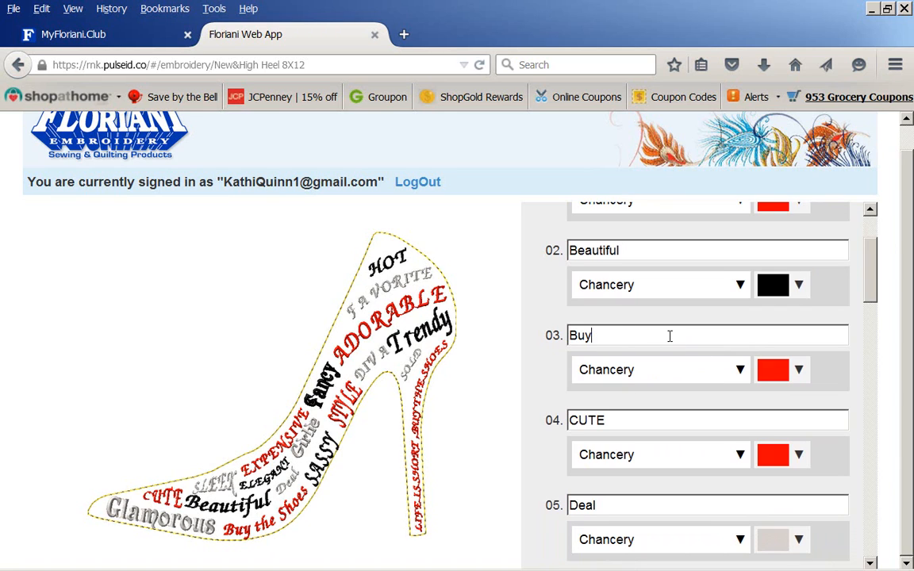
pyautogui.write('Try the Shoes')
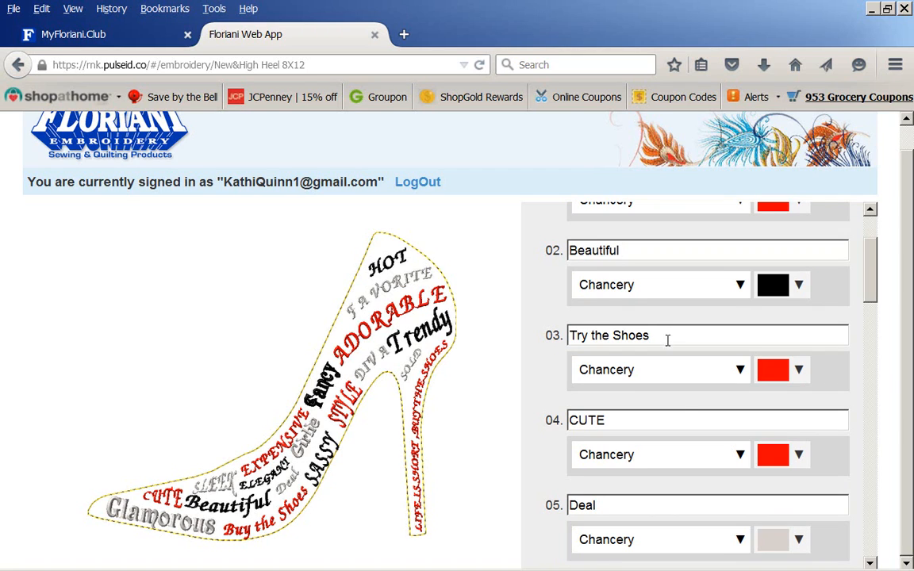
# Set design element 03 to the Billboard font and Floriani Poly color 6, pink
pyautogui.click(740, 371)
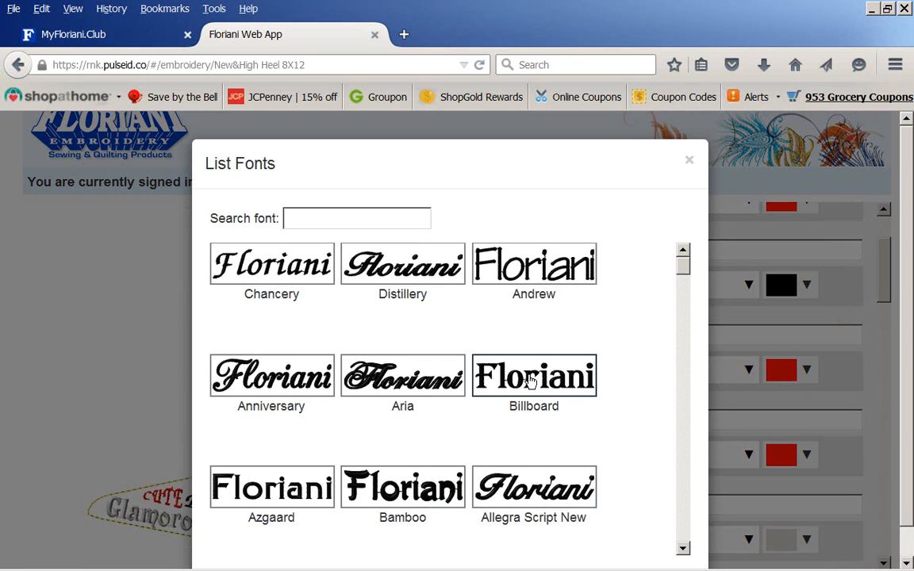
pyautogui.click(529, 381)
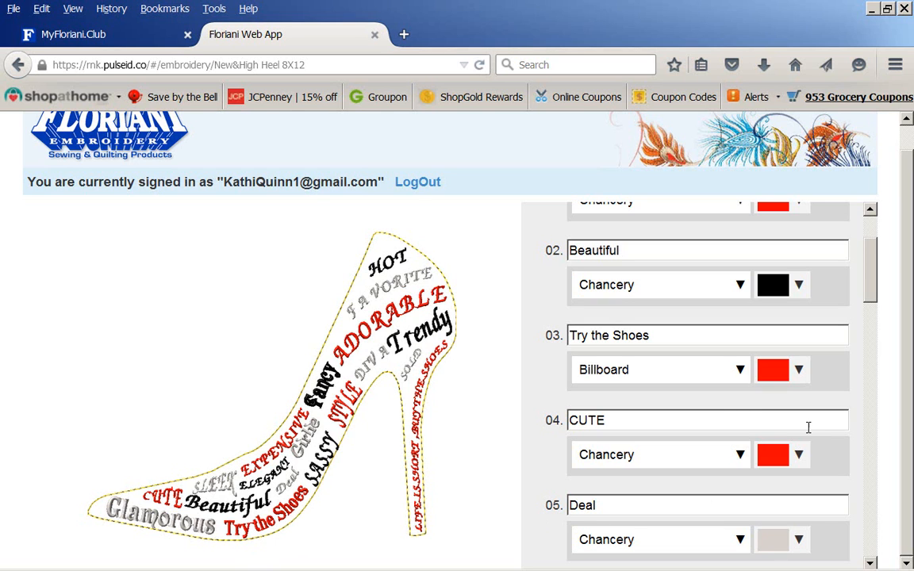
pyautogui.click(800, 373)
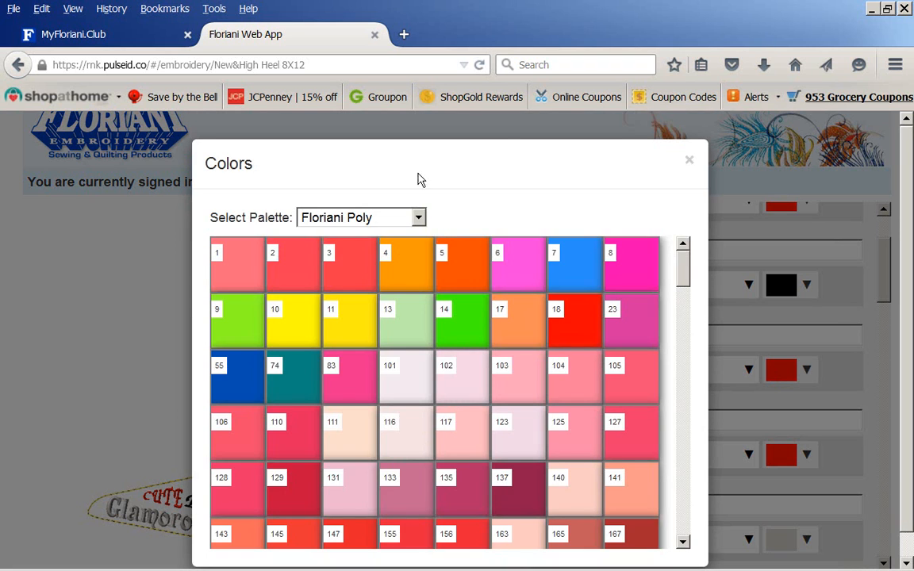
pyautogui.click(511, 277)
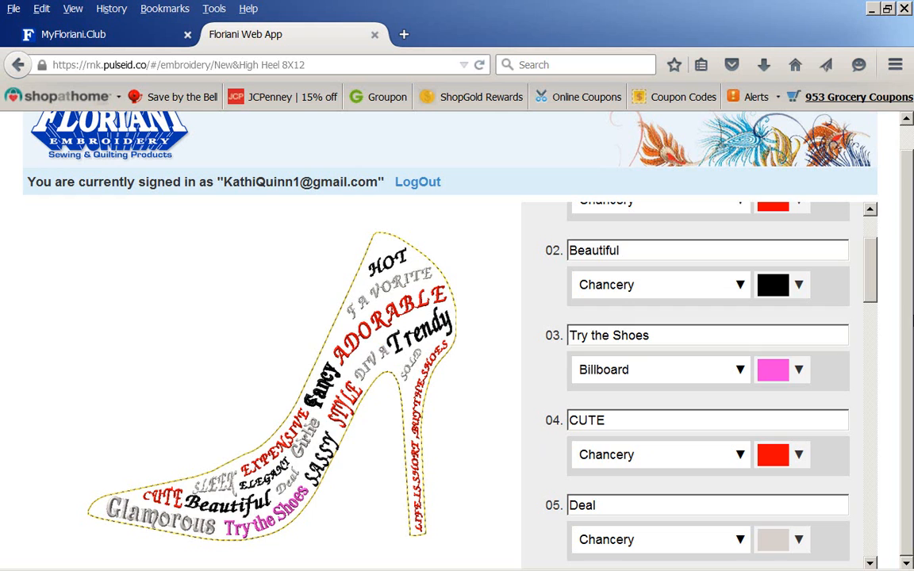
# Replace the text of design element 08, "EXPENSIVE", with "On Sale"
pyautogui.moveTo(876, 285); pyautogui.dragTo(877, 339)
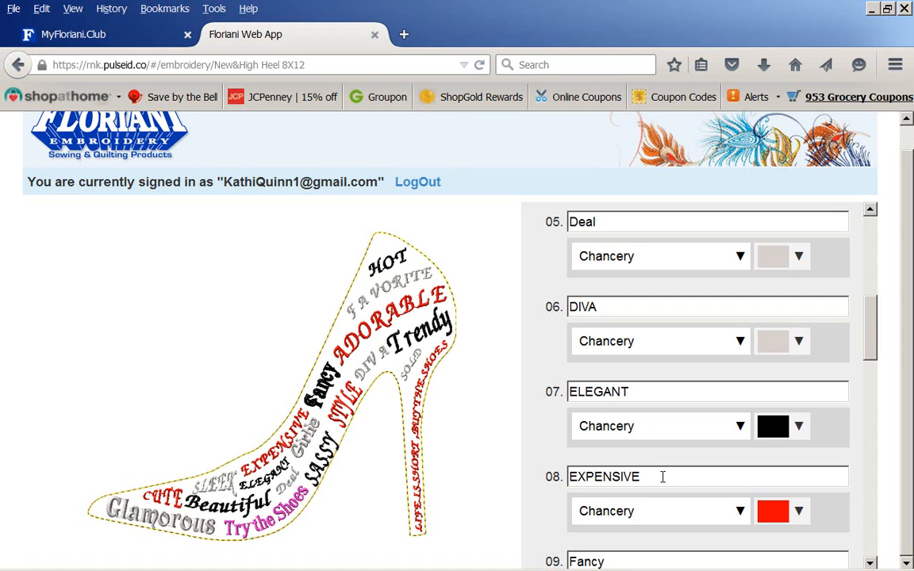
pyautogui.moveTo(656, 477); pyautogui.dragTo(476, 467)
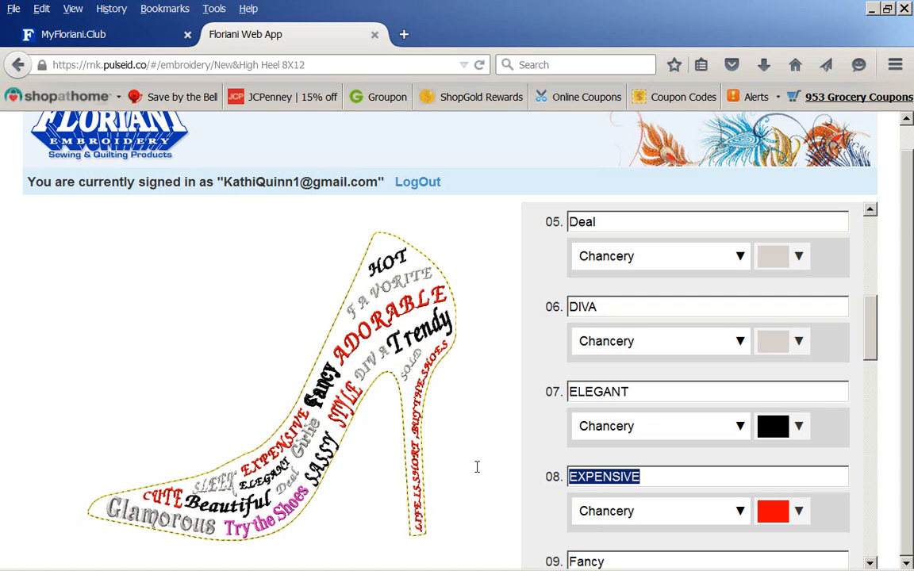
pyautogui.write('On Sale')
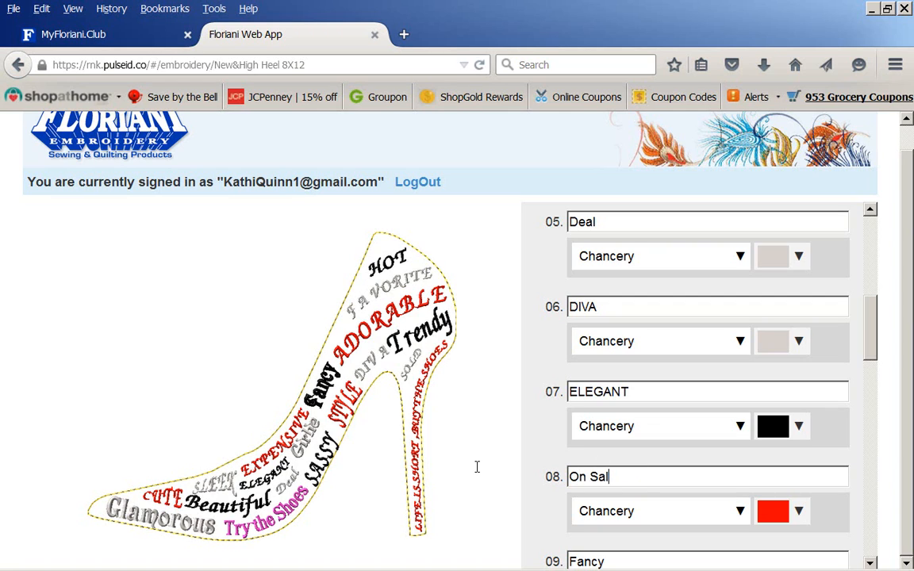
# Set design element 08 to Floriani Poly color 14, green, and the Goudy Bold Regular font
pyautogui.click(799, 513)
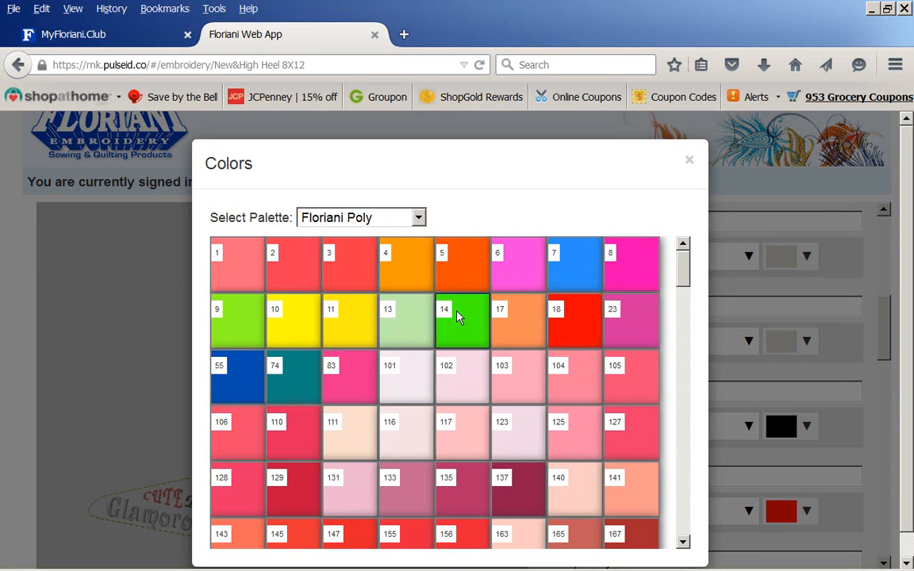
pyautogui.click(466, 334)
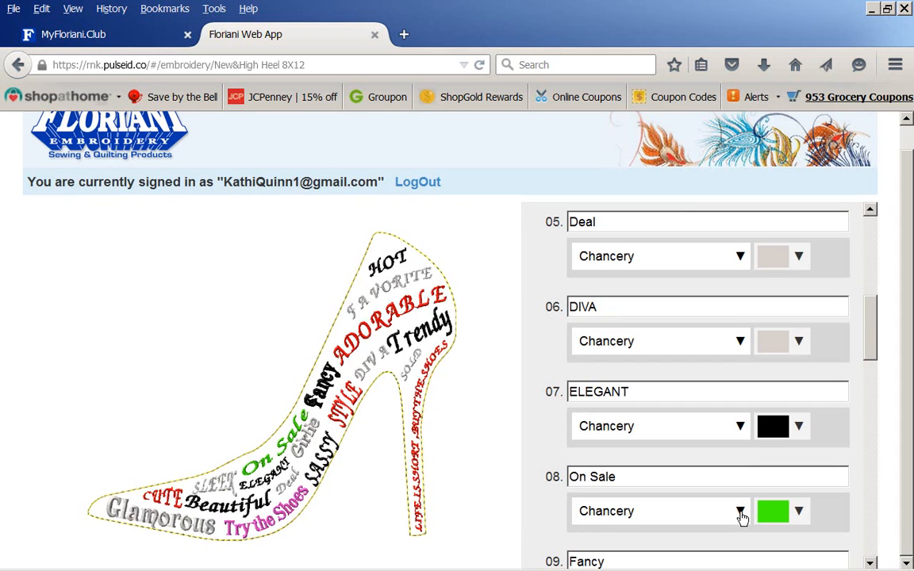
pyautogui.click(740, 512)
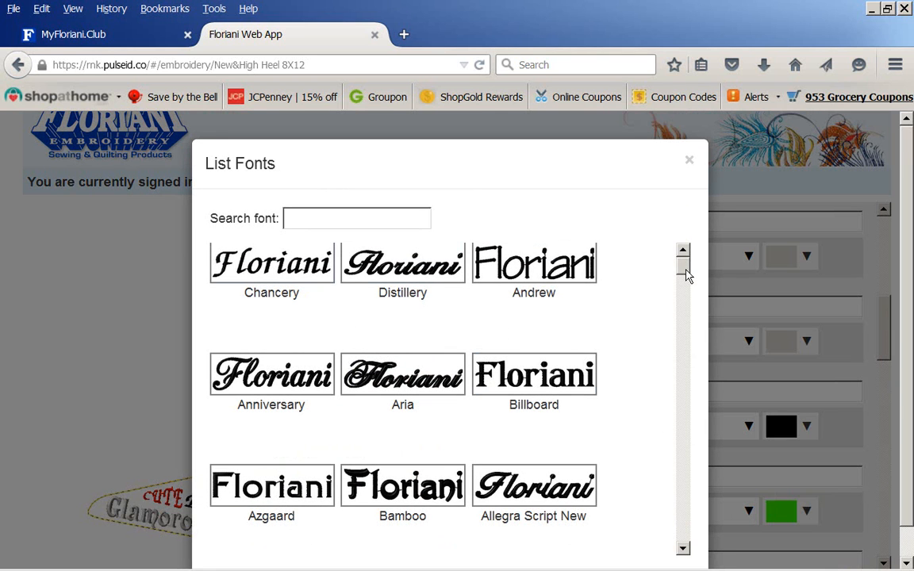
pyautogui.moveTo(687, 270); pyautogui.dragTo(689, 376)
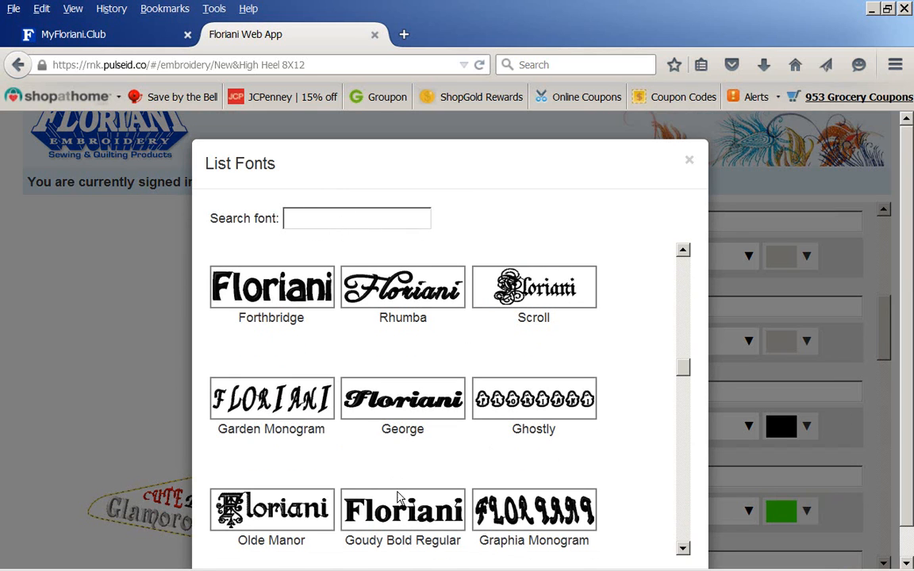
pyautogui.click(418, 525)
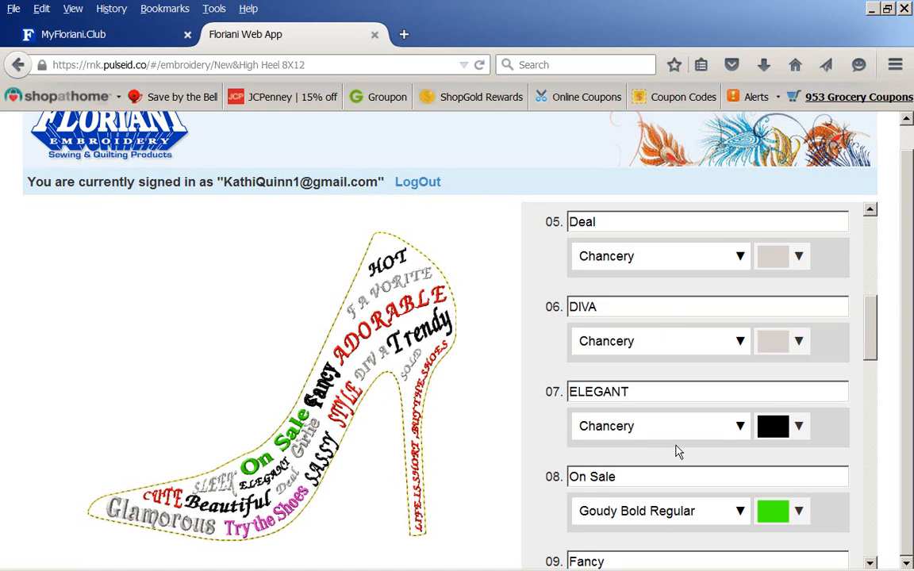
# Export the personalized high heel design to WAF, save the file to disk, and check it in the browser's download list
pyautogui.moveTo(872, 335); pyautogui.dragTo(878, 561)
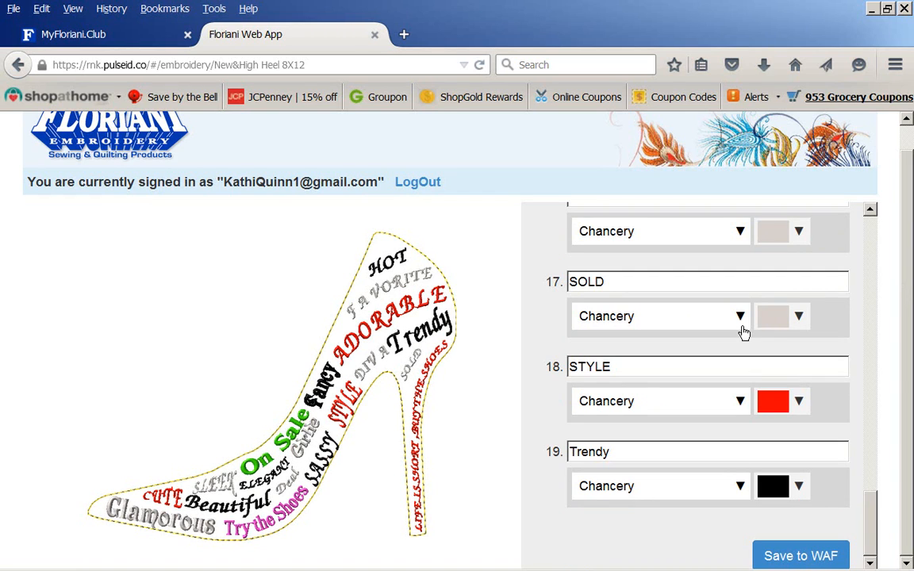
pyautogui.click(793, 558)
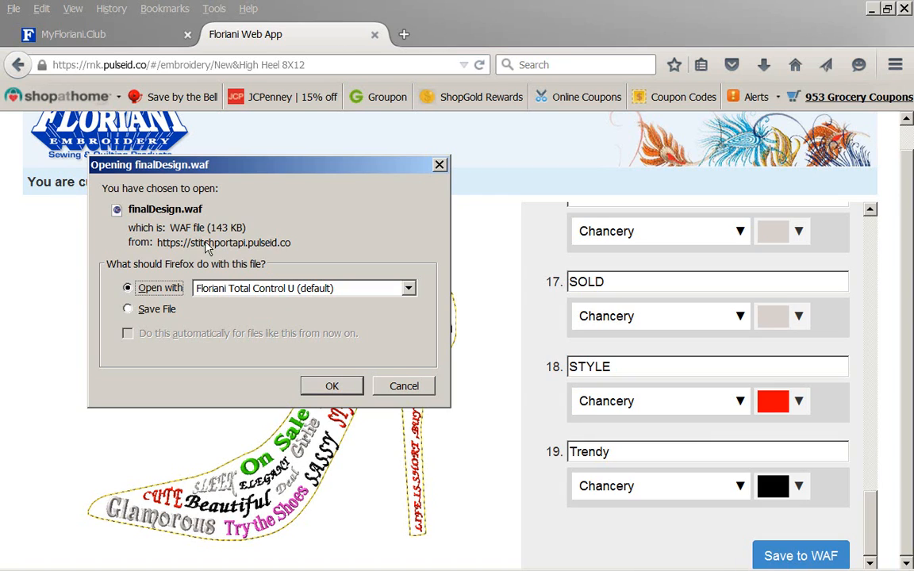
pyautogui.click(129, 310)
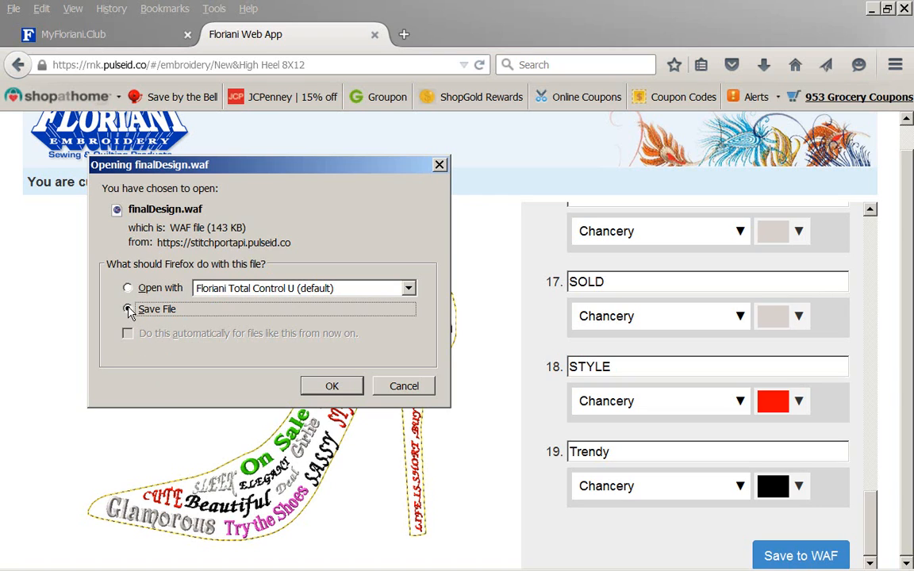
pyautogui.click(331, 387)
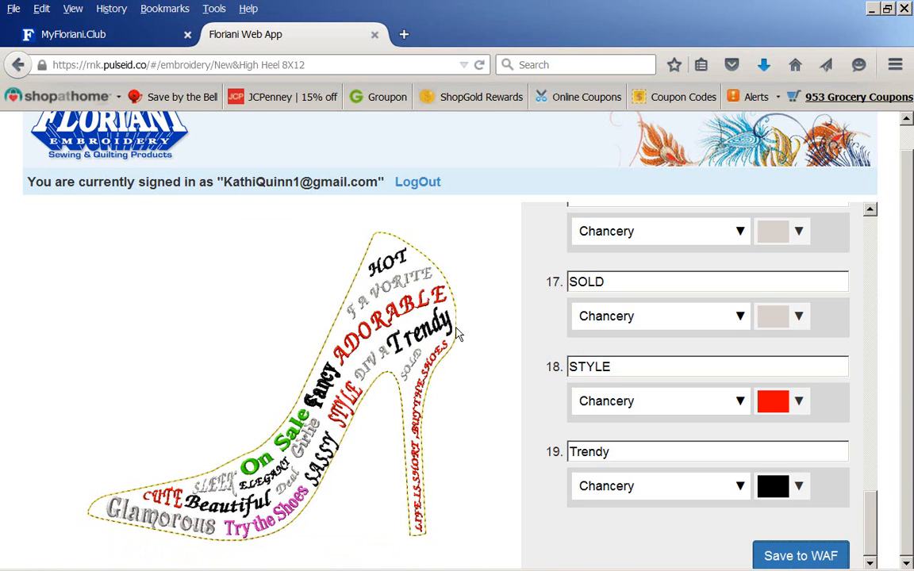
pyautogui.click(761, 66)
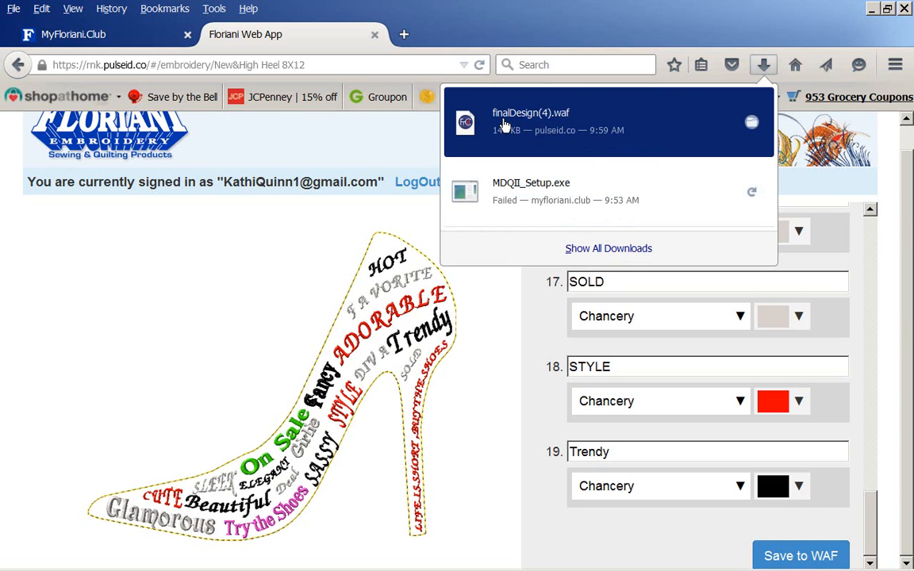
pyautogui.click(316, 230)
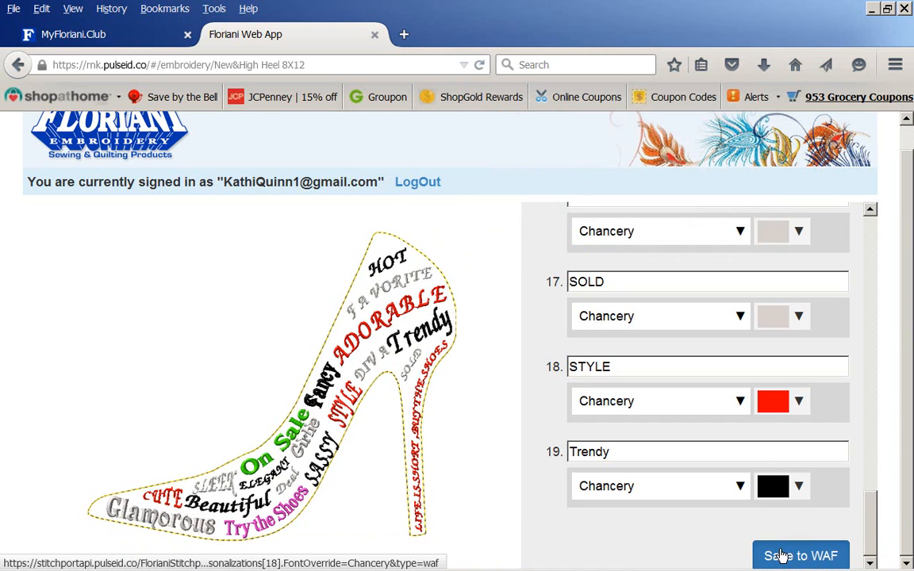
# Request the WAF export again and set design element 17, "SOLD", to Floriani Poly color 110
pyautogui.moveTo(782, 556)
pyautogui.mouseDown()
pyautogui.moveTo(330, 337)
pyautogui.moveTo(207, 308)
pyautogui.moveTo(629, 402)
pyautogui.moveTo(783, 559)
pyautogui.mouseUp()
pyautogui.click(787, 559)
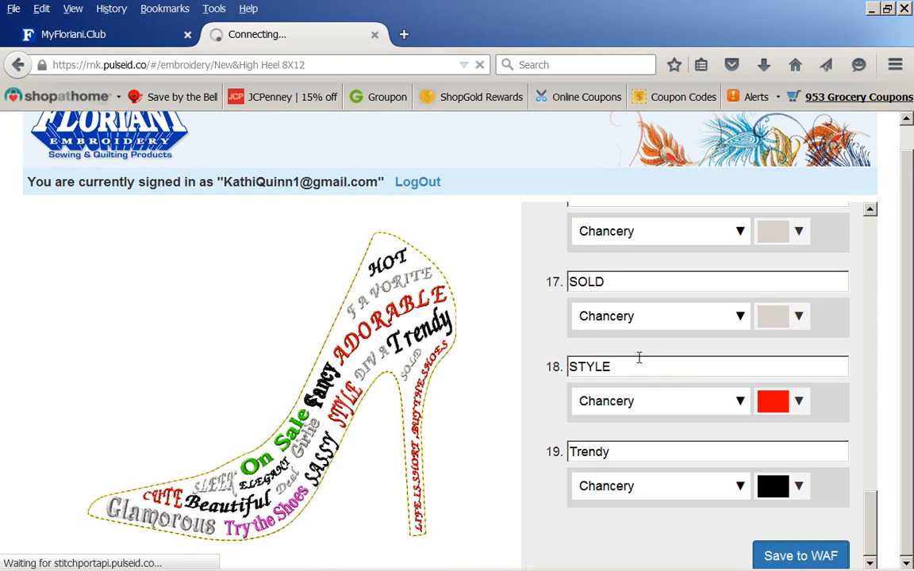
pyautogui.click(800, 319)
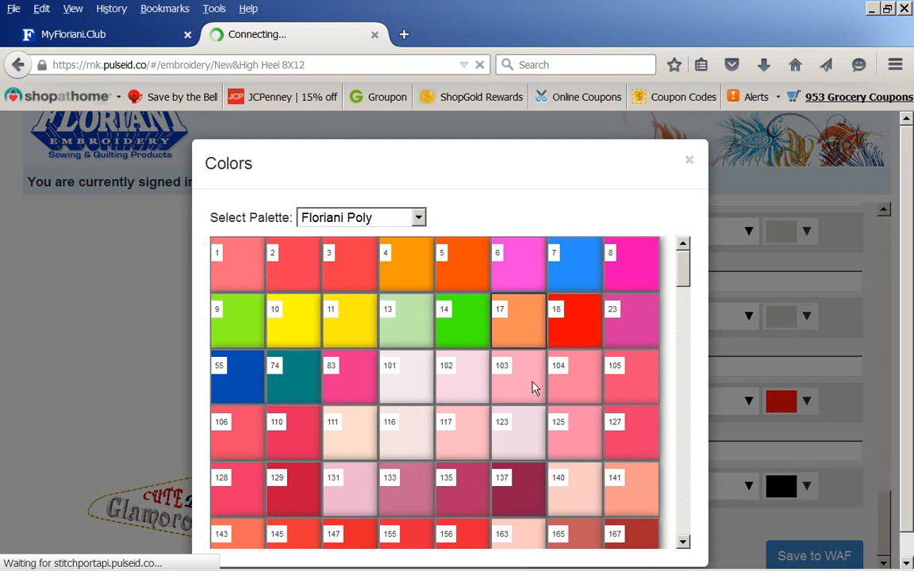
pyautogui.click(280, 439)
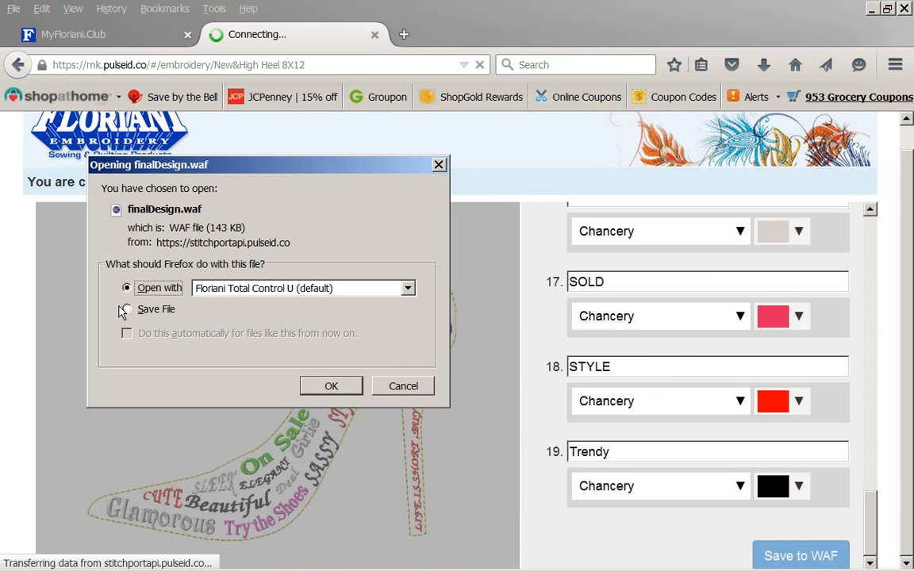
# Open the exported finalDesign.waf with Floriani Total Control U, switch to that program, and close its My Floriani Today window
pyautogui.click(128, 310)
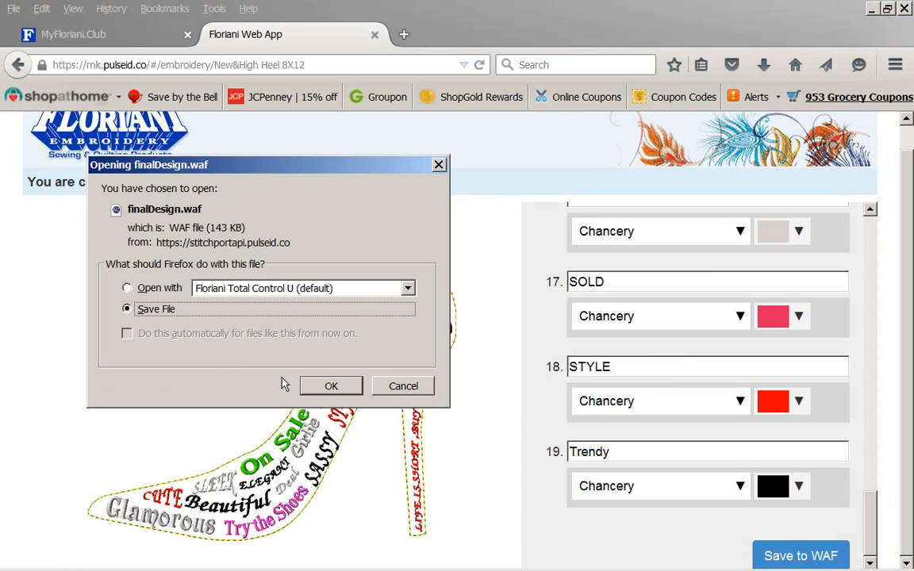
pyautogui.click(127, 288)
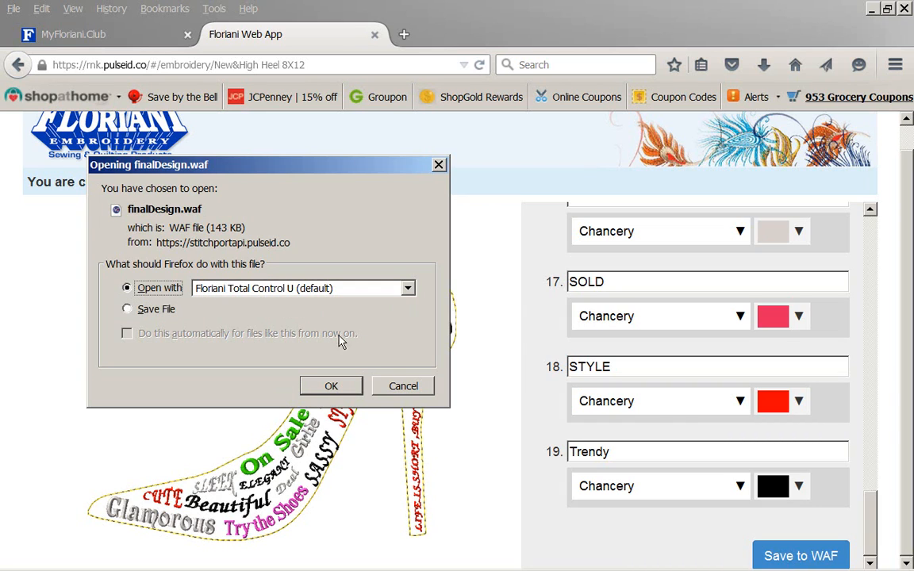
pyautogui.click(330, 386)
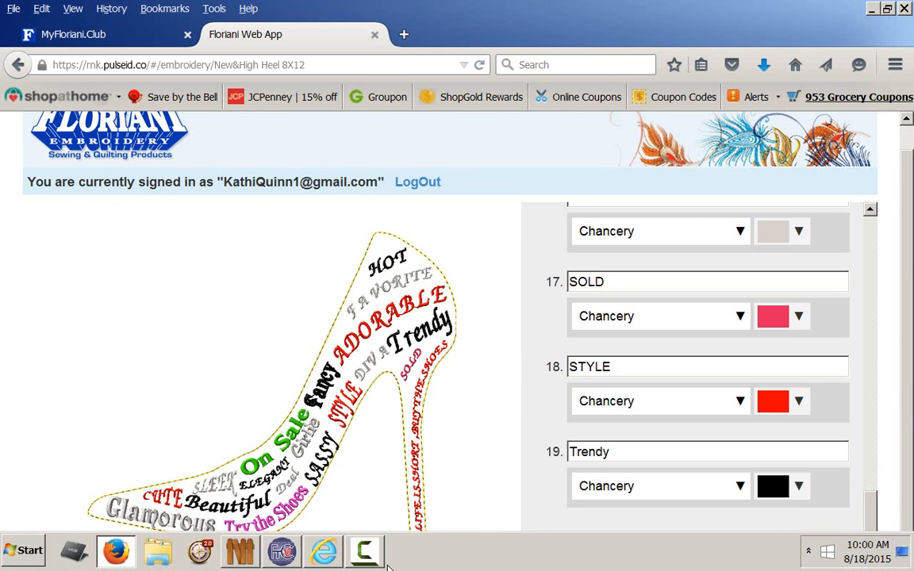
pyautogui.click(281, 551)
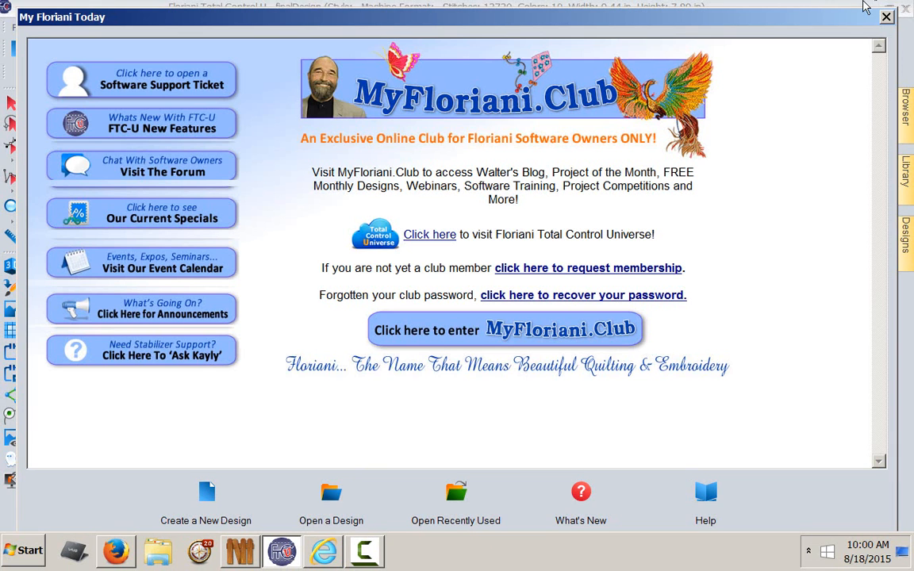
pyautogui.click(885, 16)
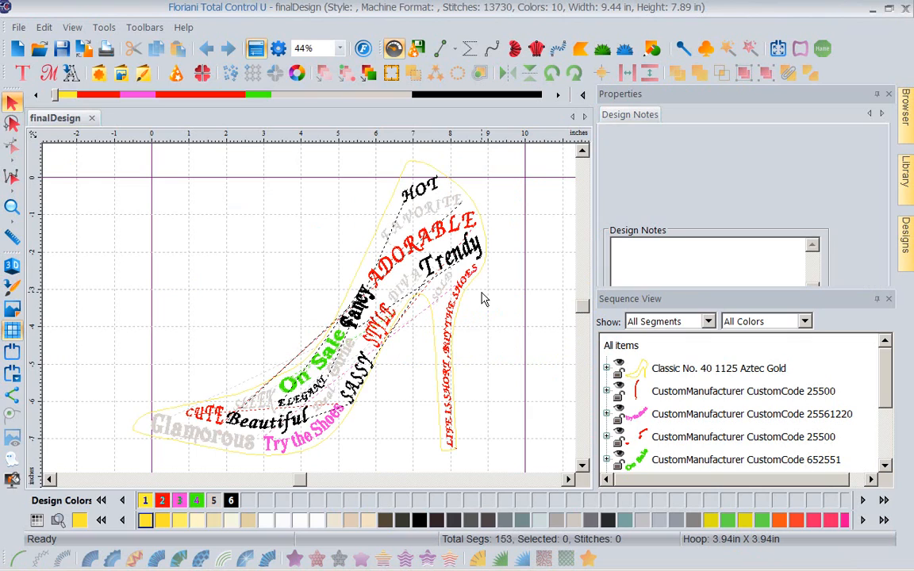
# Try to save a copy of the design as "Heel Art" in Floriani Files (WAF) format in the Circle Belt folder
pyautogui.click(19, 29)
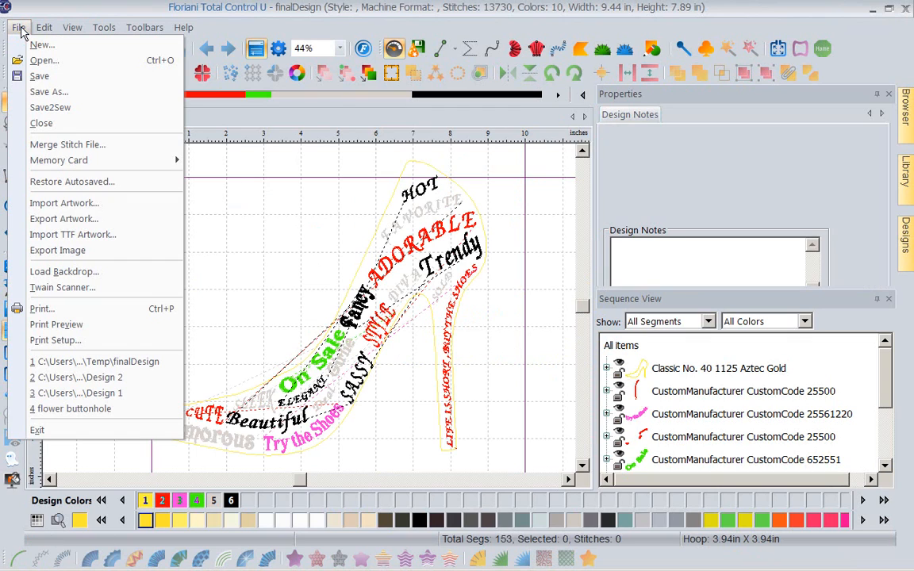
pyautogui.click(45, 93)
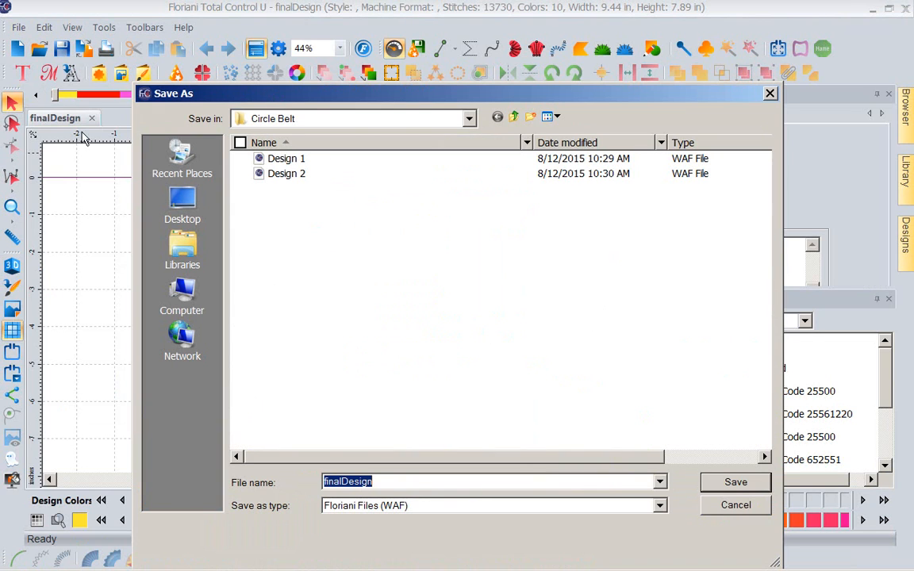
pyautogui.click(658, 505)
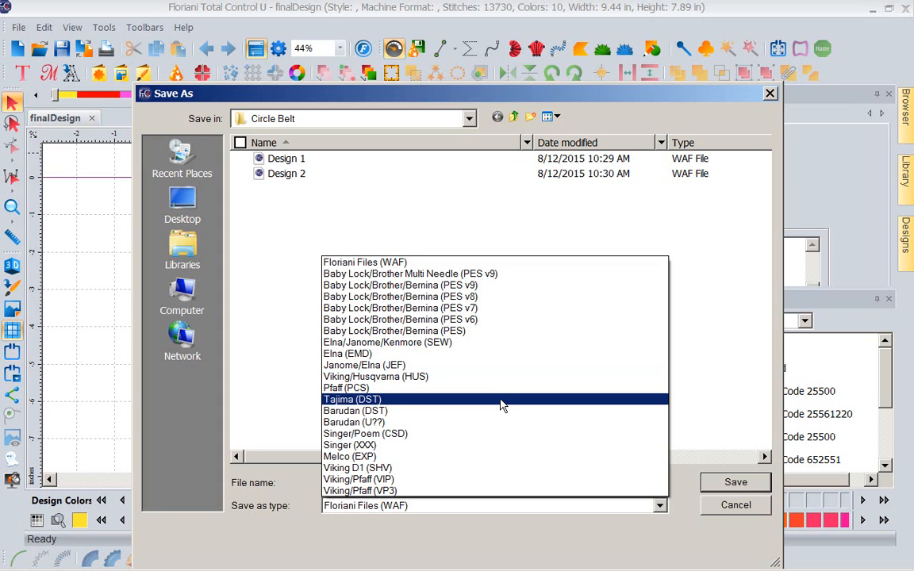
pyautogui.click(706, 270)
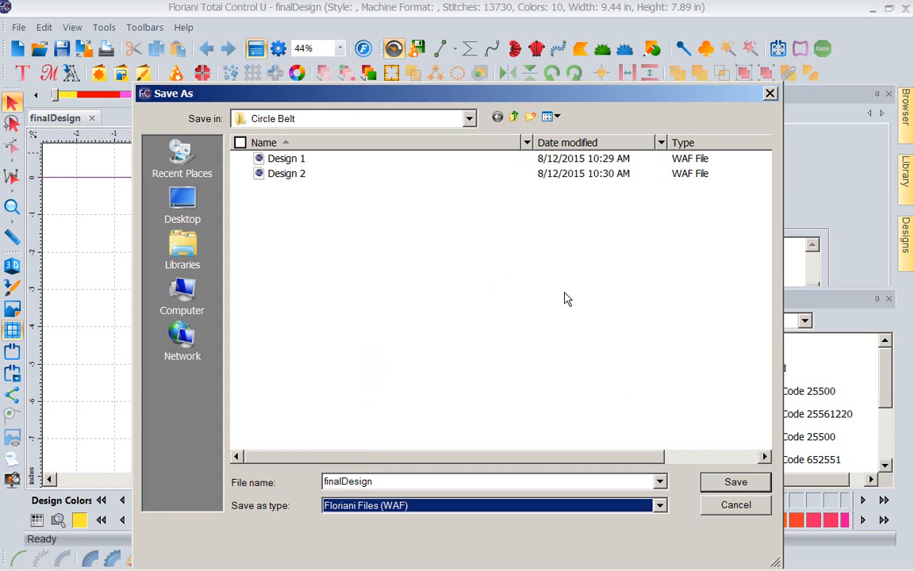
pyautogui.click(384, 481)
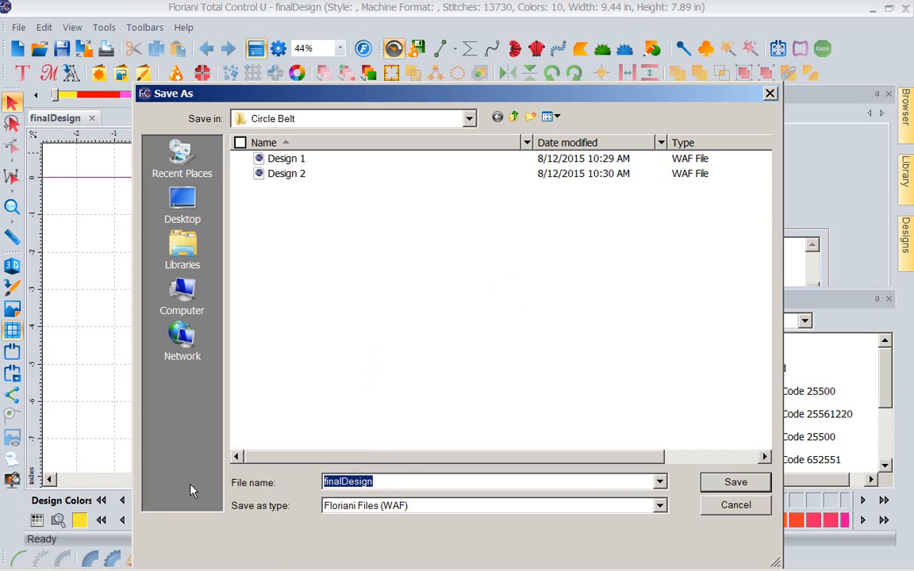
pyautogui.write('Heel Art')
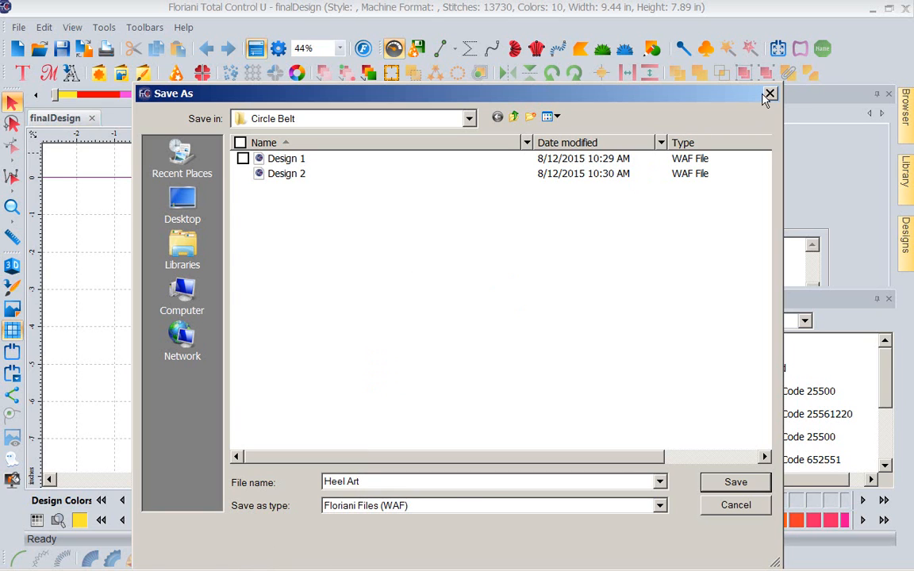
pyautogui.press('Return')
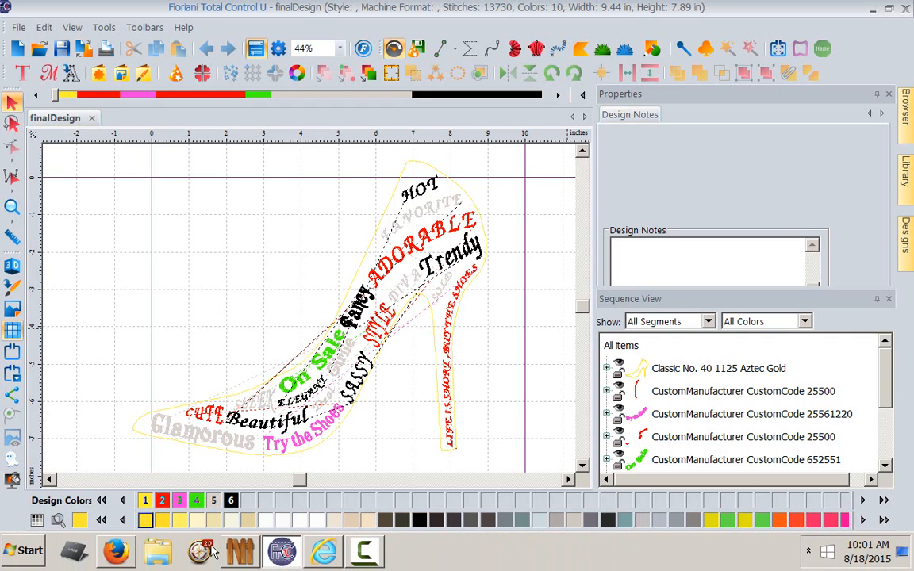
# Switch back to the Floriani Web App in Firefox and return to the list of designs
pyautogui.click(320, 553)
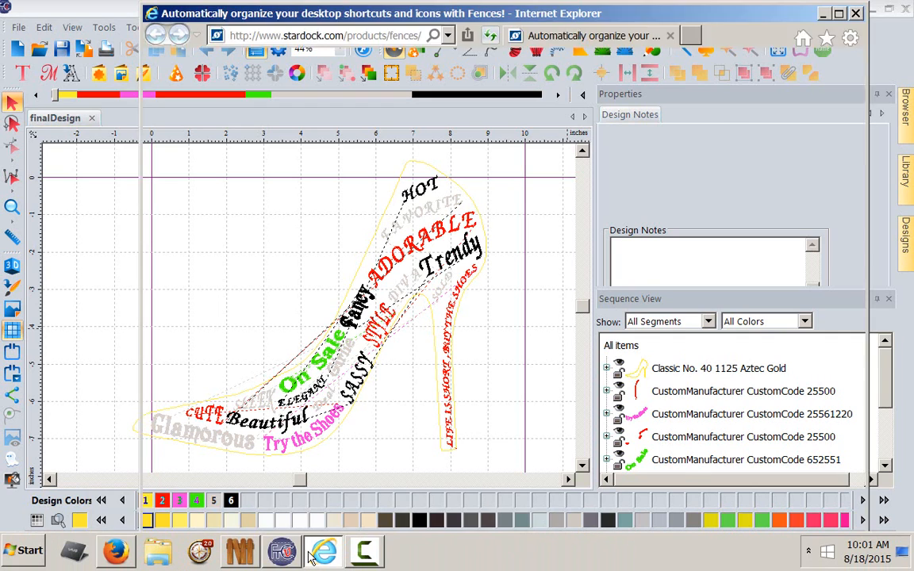
pyautogui.click(855, 14)
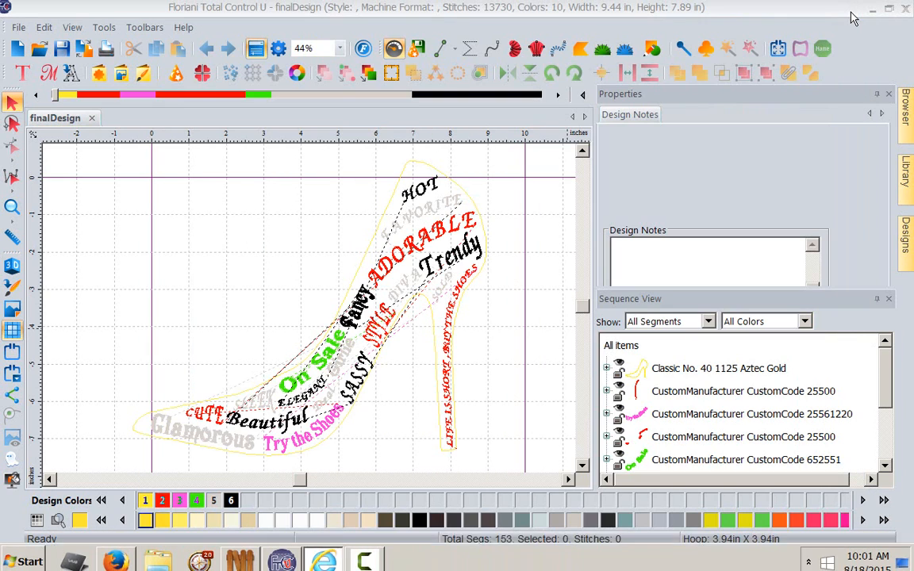
pyautogui.click(115, 550)
pyautogui.scroll(1, 400, 347)
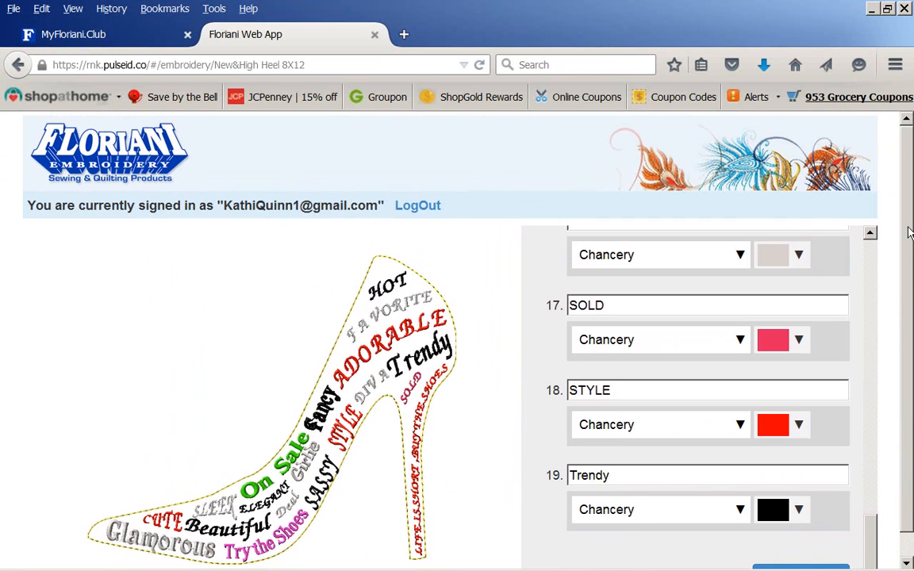
pyautogui.scroll(-1, 910, 238)
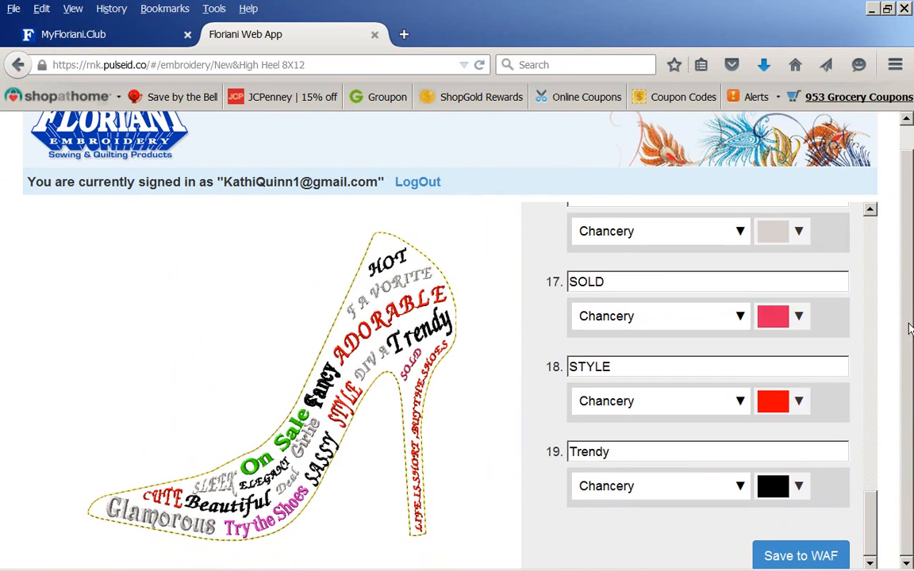
pyautogui.scroll(1, 910, 329)
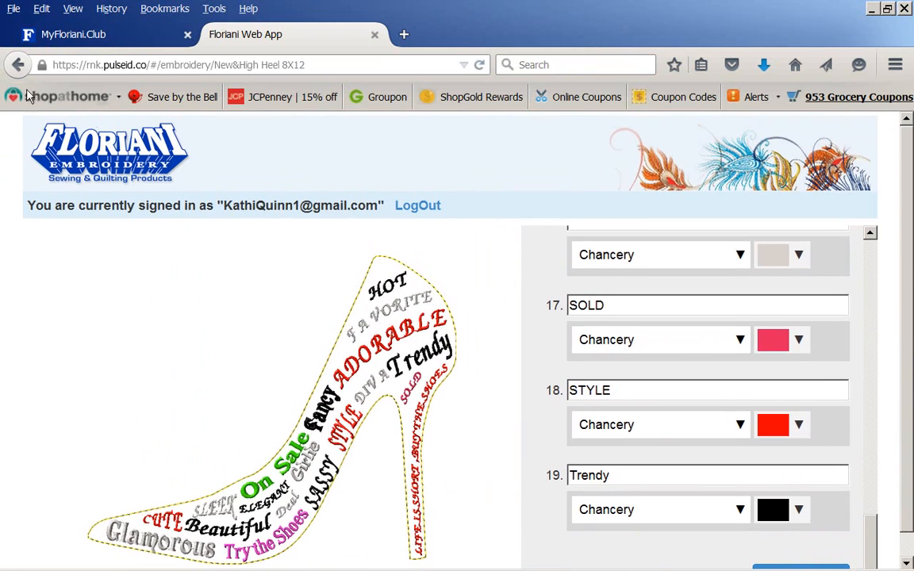
pyautogui.click(19, 65)
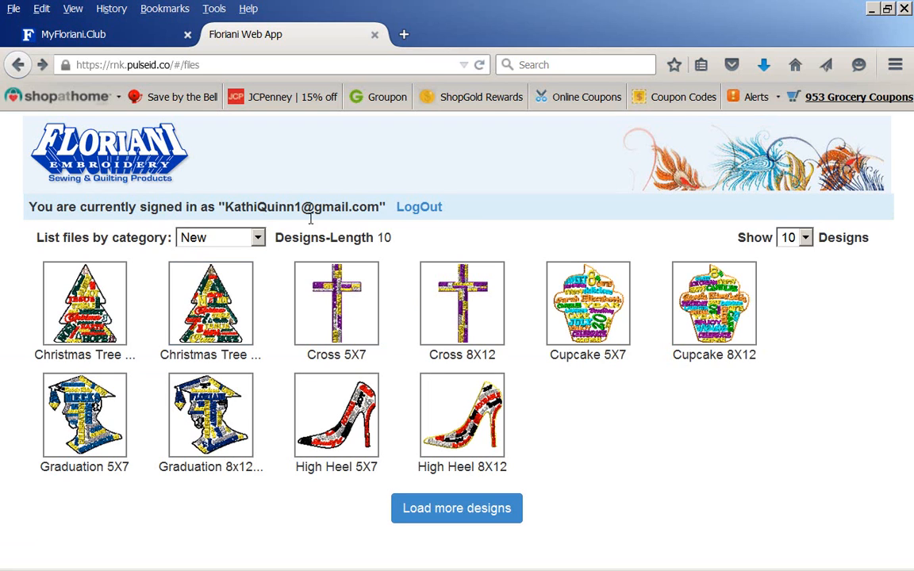
# Look through the designs offered in the Sports, Occasions and Babies categories
pyautogui.click(258, 238)
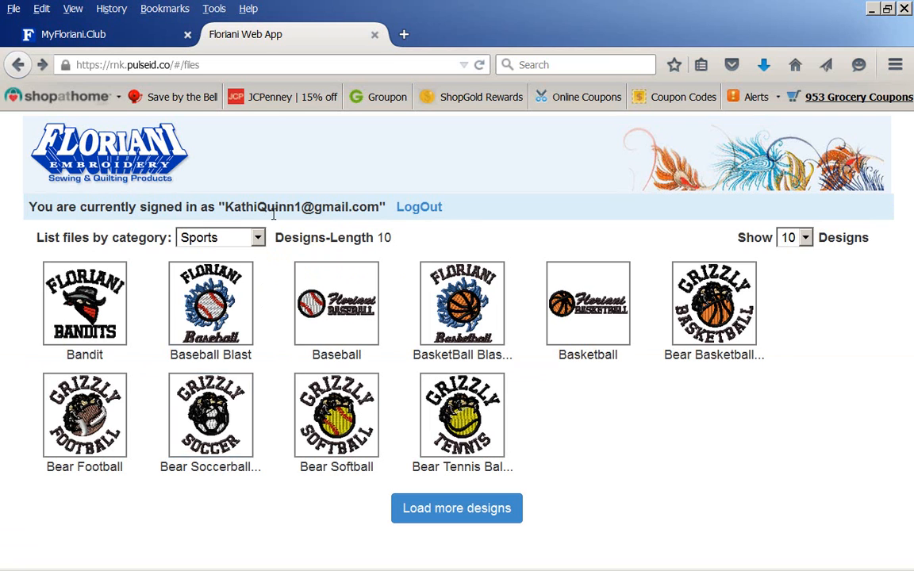
pyautogui.click(258, 238)
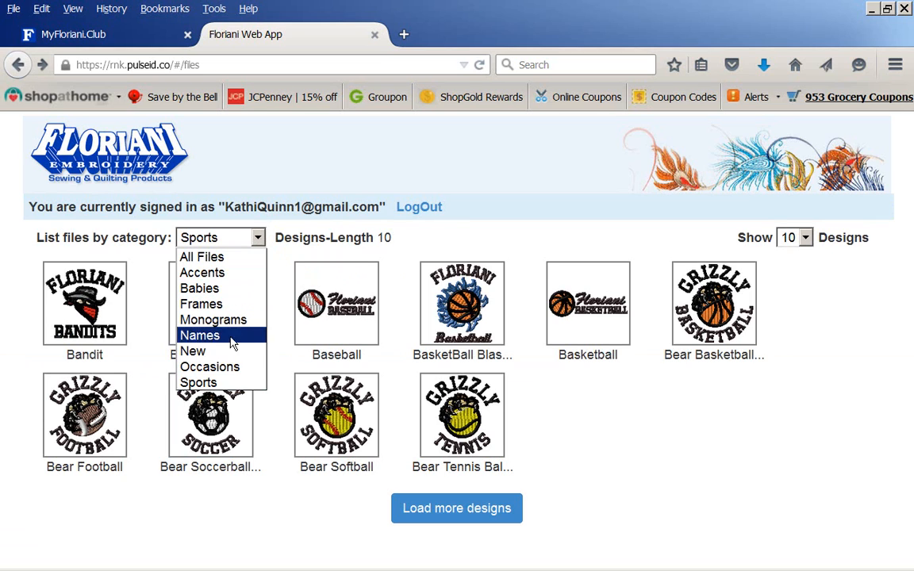
pyautogui.click(229, 367)
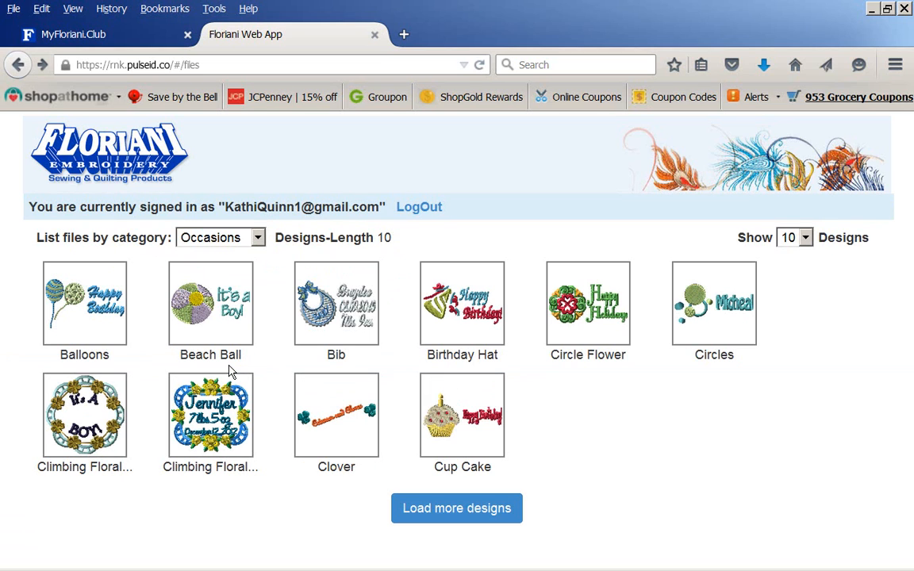
pyautogui.click(257, 238)
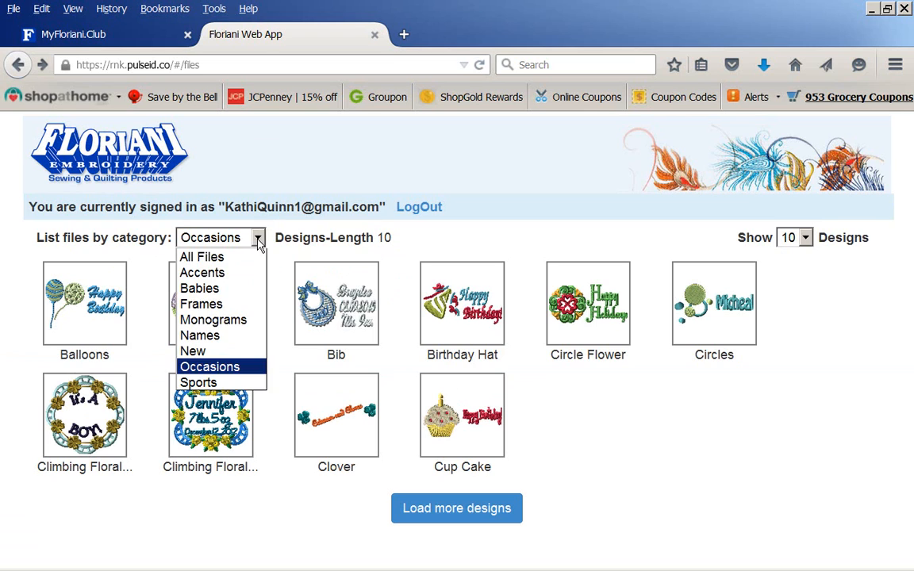
pyautogui.click(227, 292)
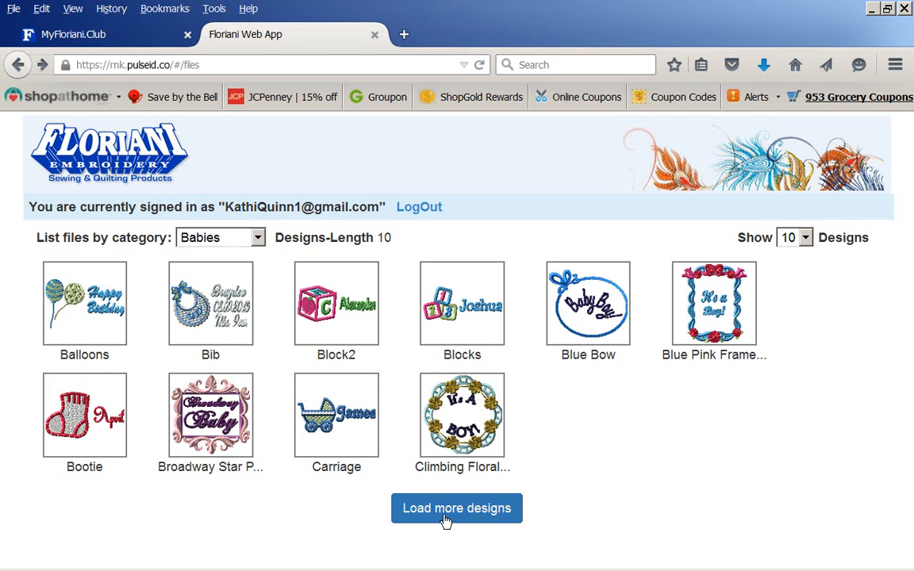
# List the Sports category, load two more batches of designs, and open the Eagle Football design
pyautogui.click(259, 238)
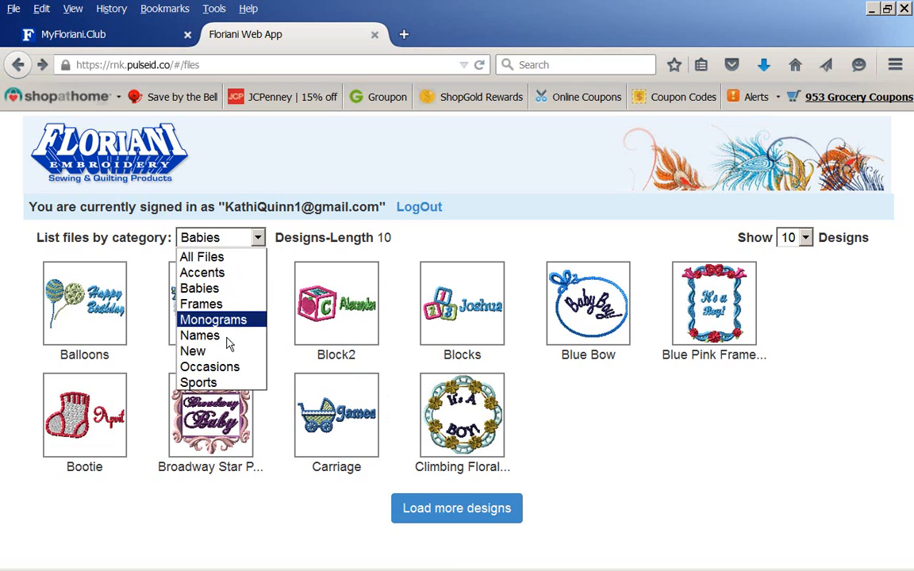
pyautogui.click(234, 384)
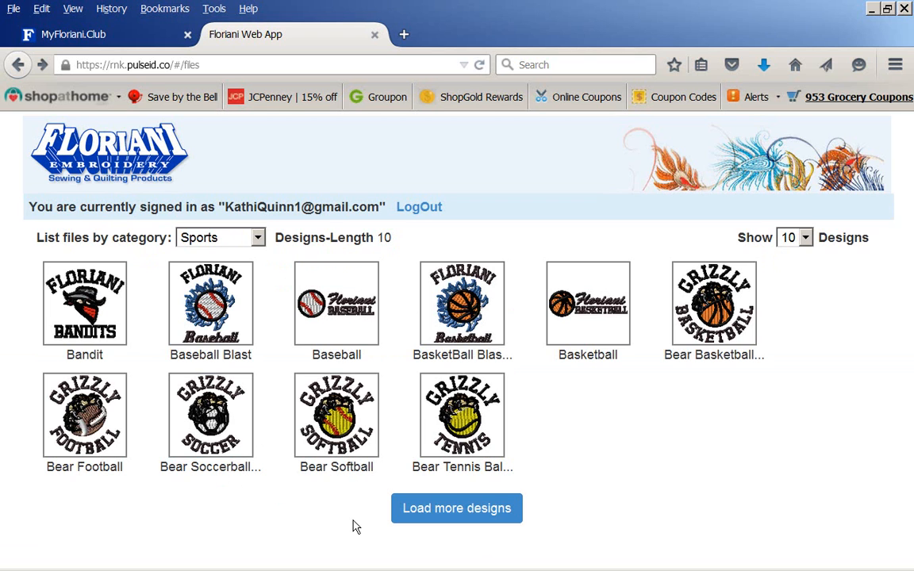
pyautogui.click(413, 510)
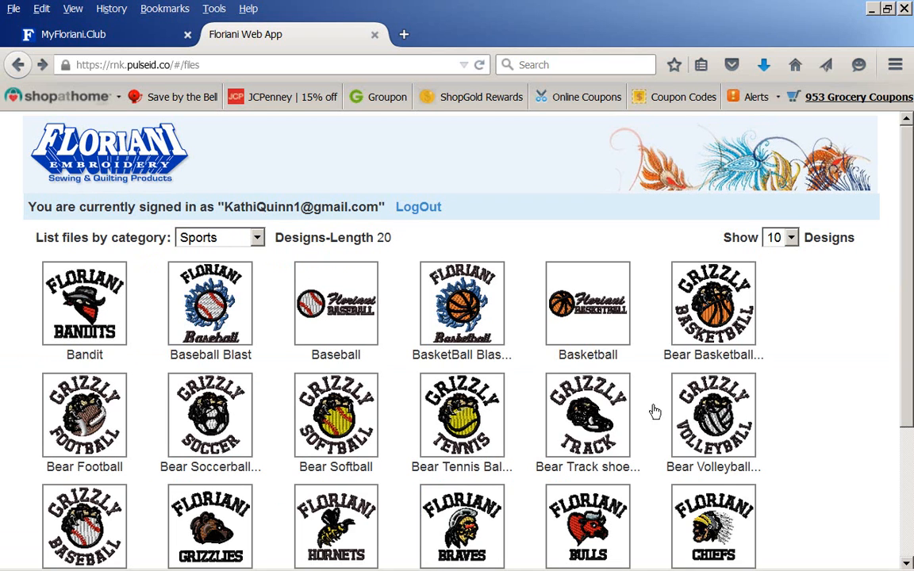
pyautogui.scroll(-5, 910, 335)
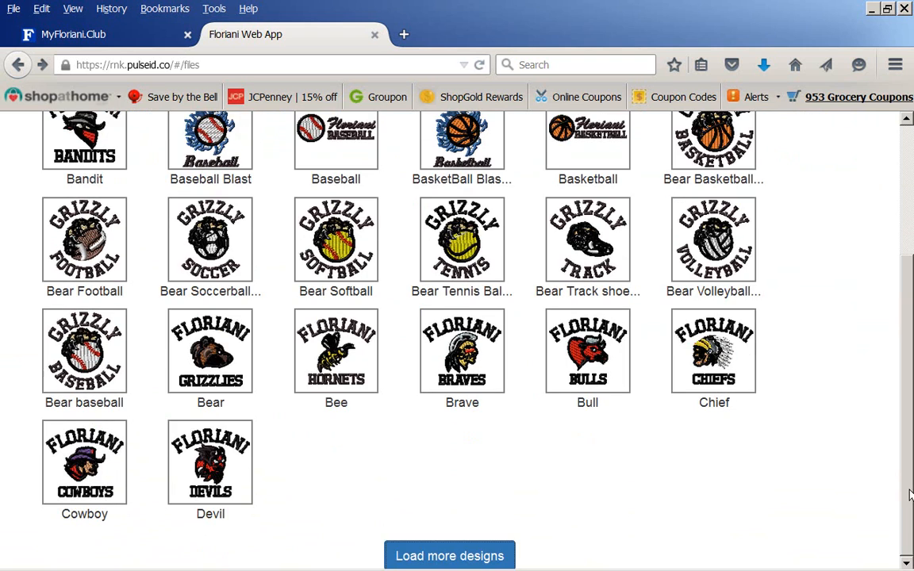
pyautogui.click(433, 559)
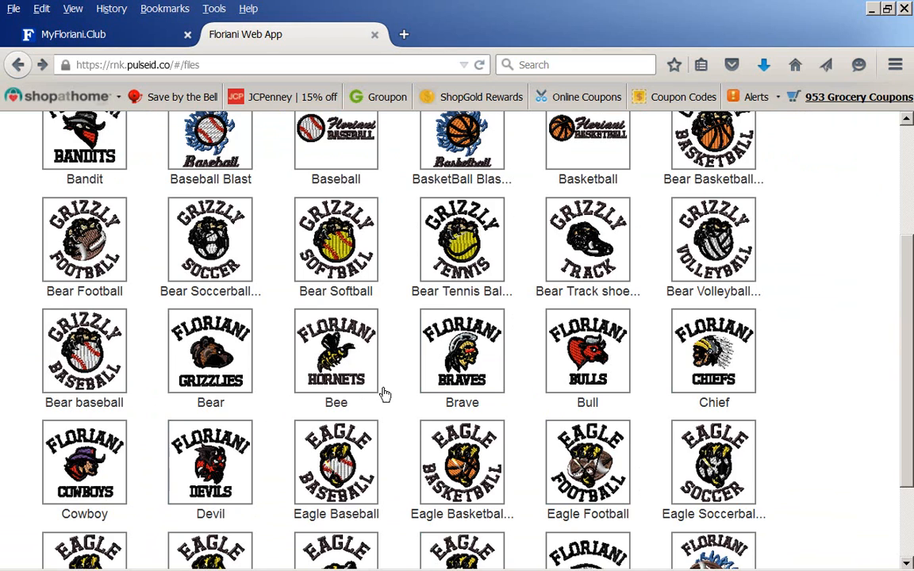
pyautogui.click(586, 475)
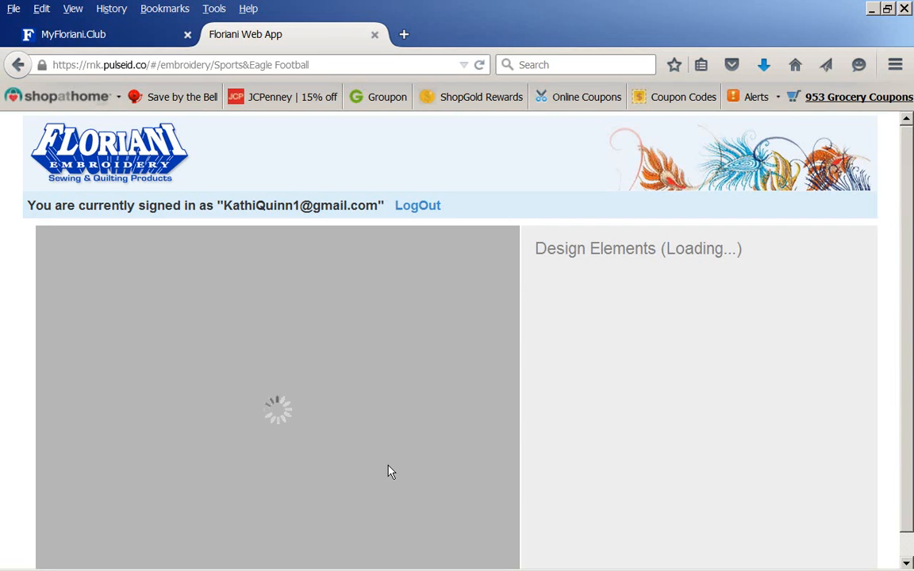